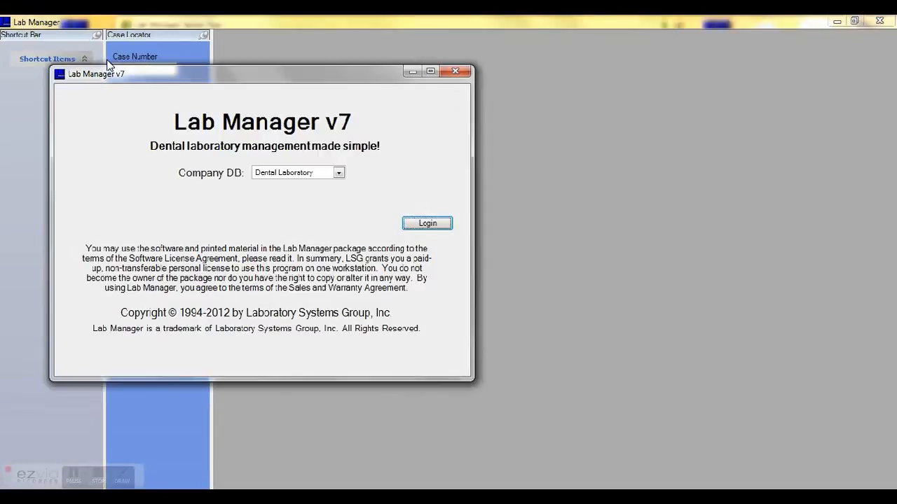
Log in to the Dental Laboratory company database.
click(427, 225)
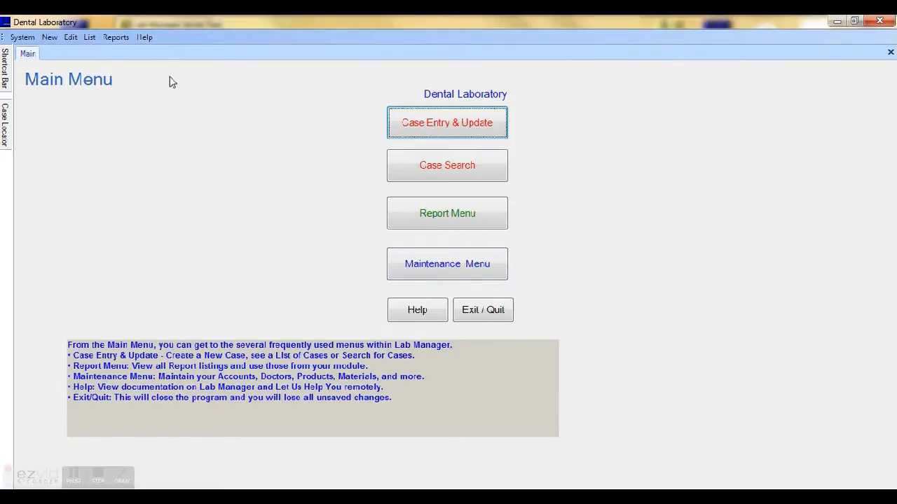
Look over the available billing reports, the shortcut bar and the case locator.
click(109, 38)
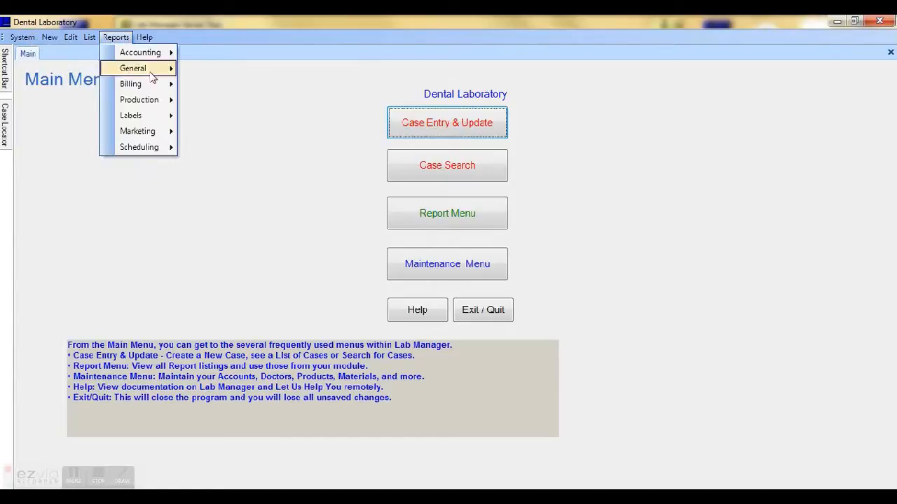
mouse_move(159, 89)
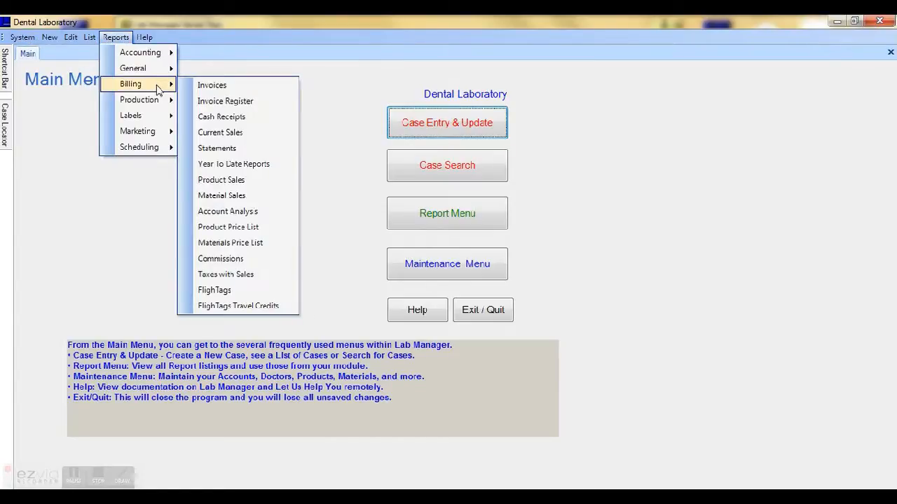
click(7, 75)
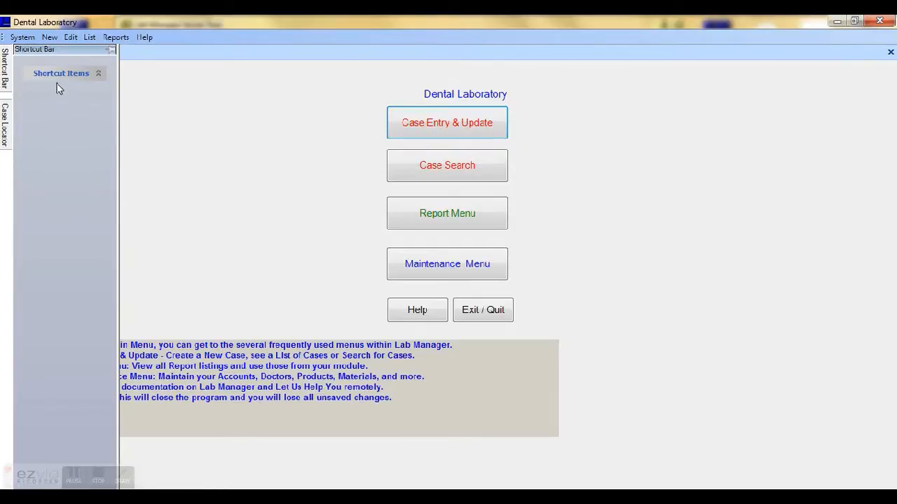
click(4, 140)
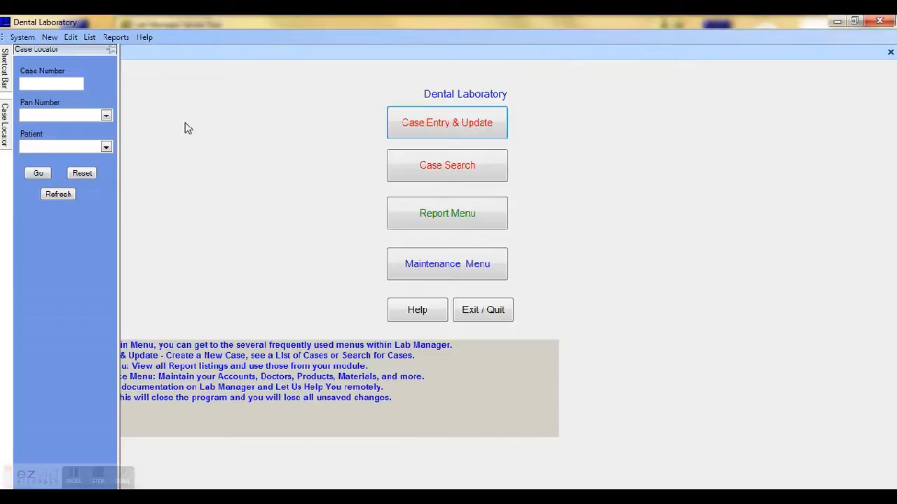
Create a new account with the account name Southside Dental Practice.
click(50, 38)
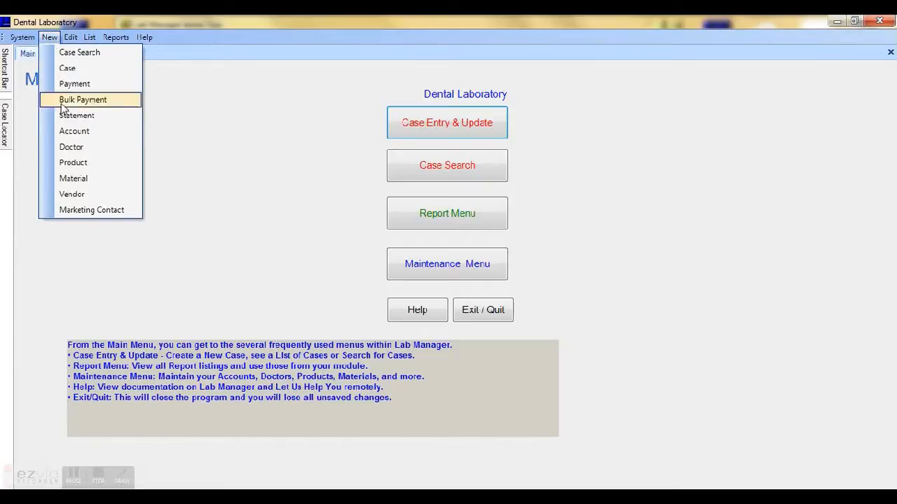
click(92, 133)
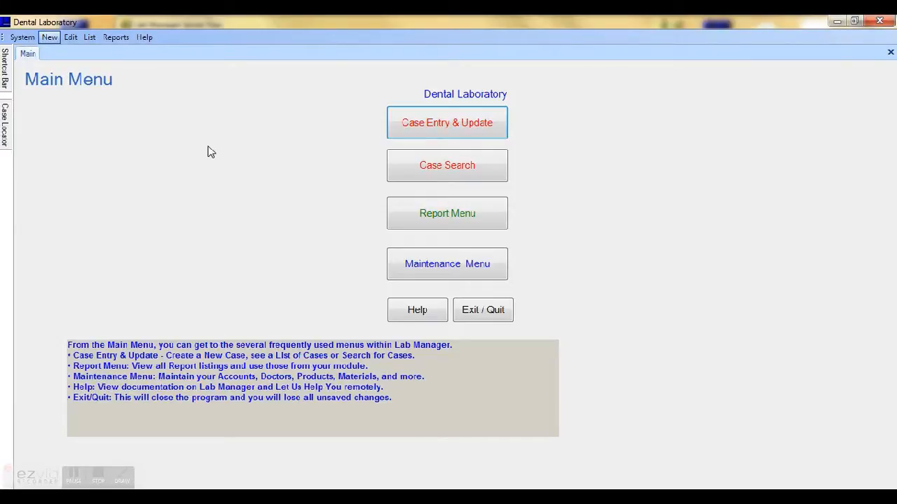
click(151, 114)
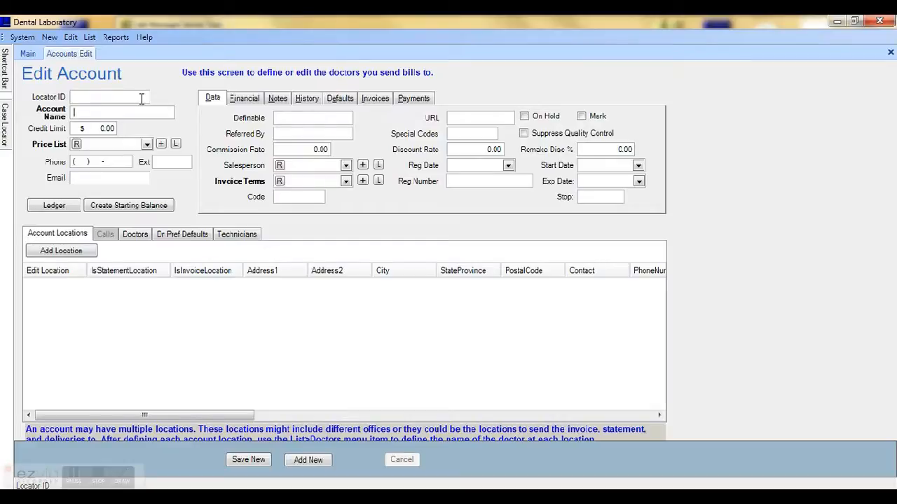
text(Southside Dental Practice)
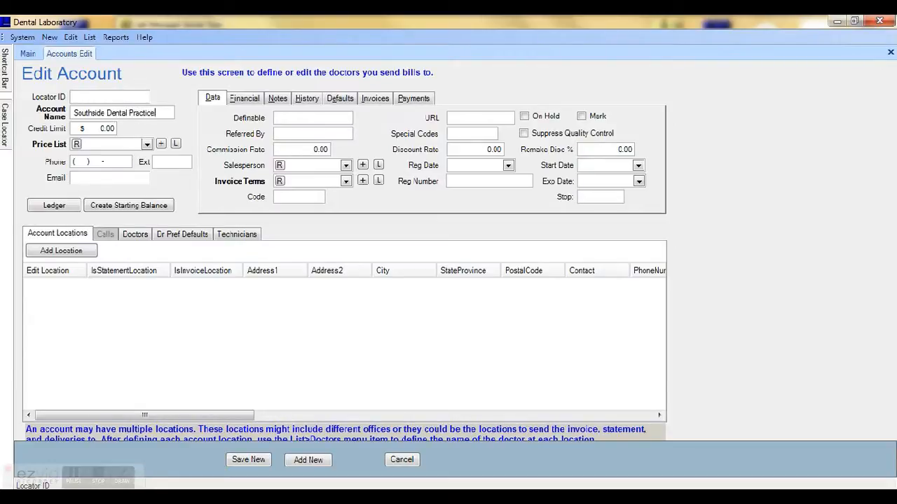
Assign Price List #3 and the Standard Net Terms invoice terms to the account.
click(147, 145)
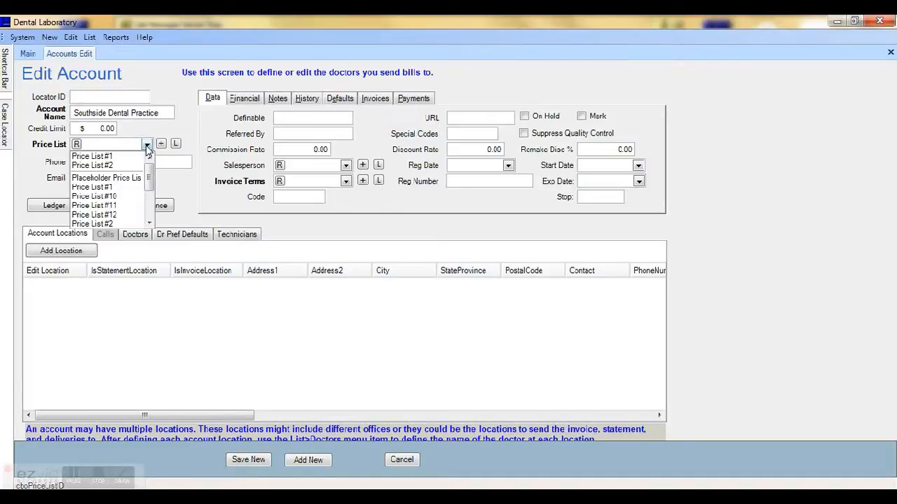
drag(152, 177, 150, 192)
click(125, 193)
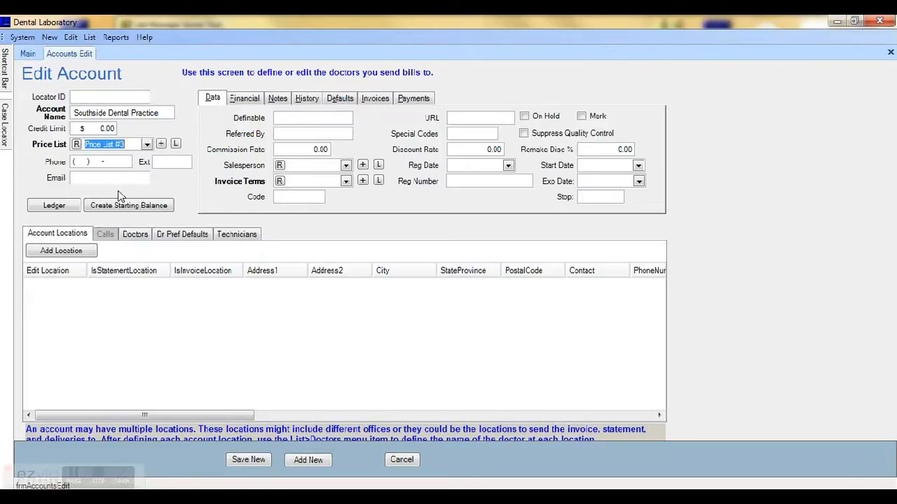
click(345, 182)
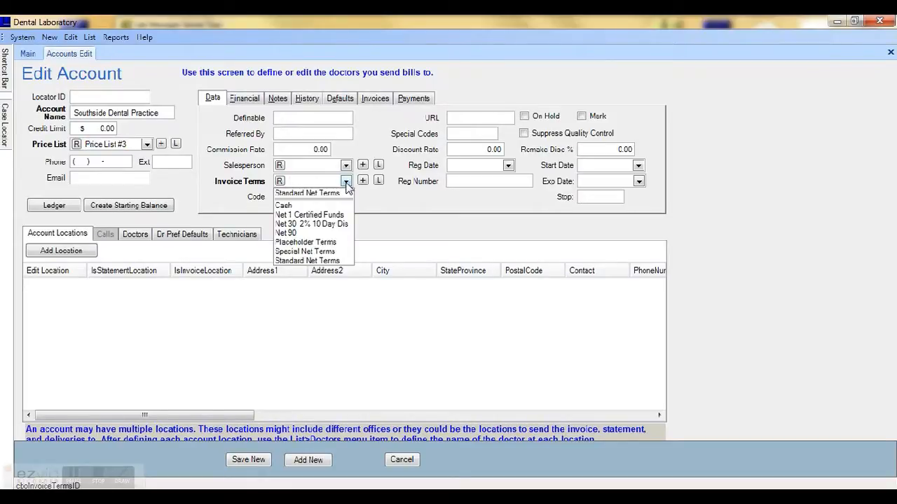
click(345, 261)
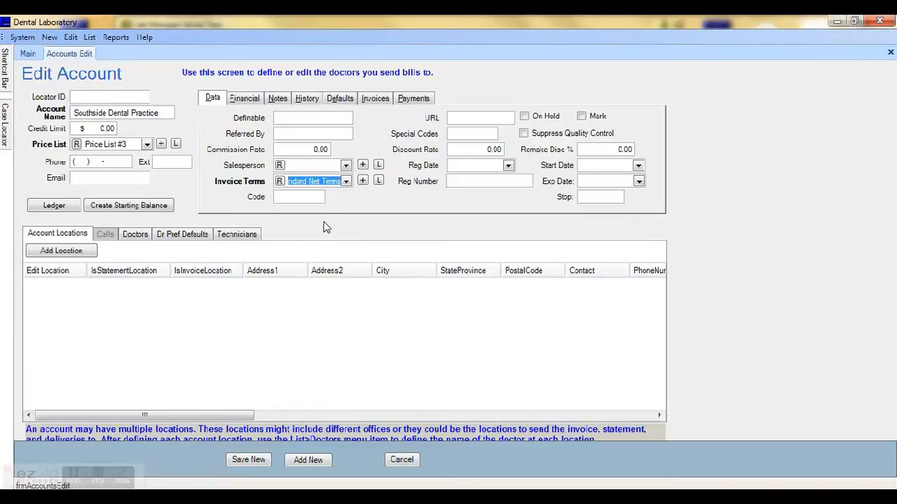
Add a location to the account and enter its street address, city, state and zip code.
click(66, 257)
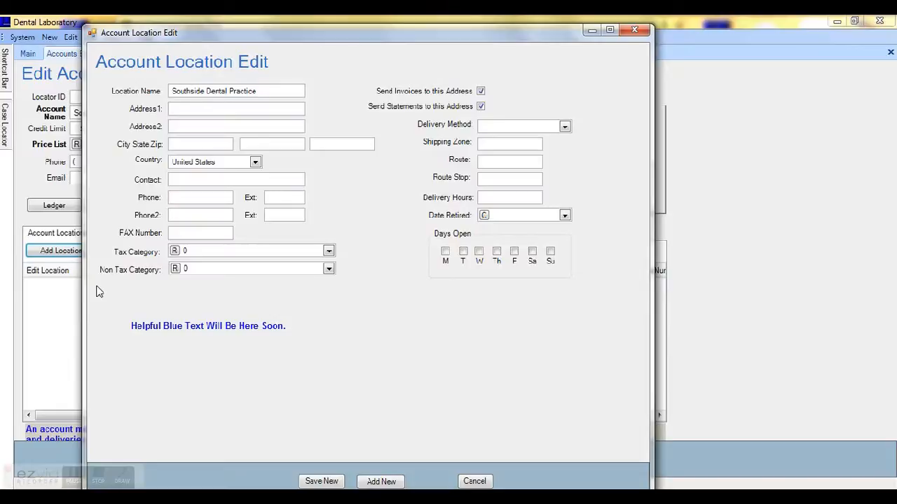
text(67 N Main St)
key(Tab)
key(Tab)
text(Phoenix)
key(Tab)
text(AZ)
key(Tab)
text(85016)
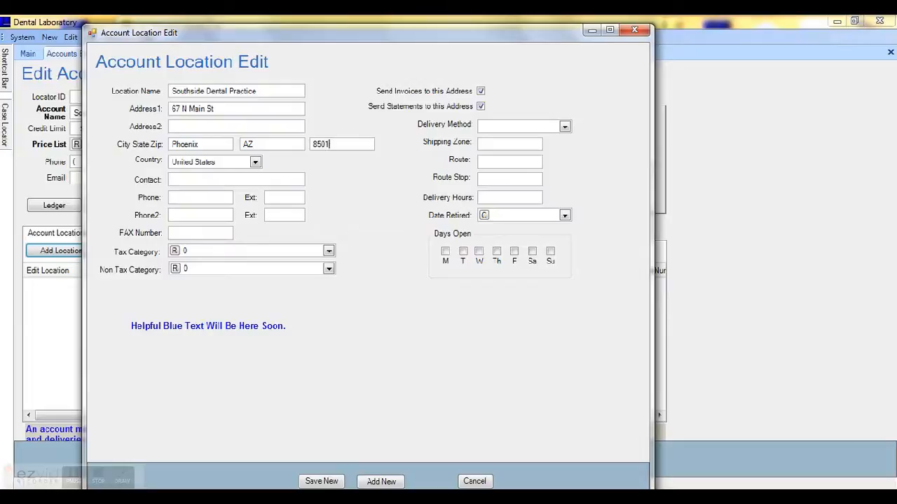
Set the location's tax category to Phoenix - AZ and non-tax category to PlaceHolder Non Taxable, and save the location.
click(329, 252)
click(270, 284)
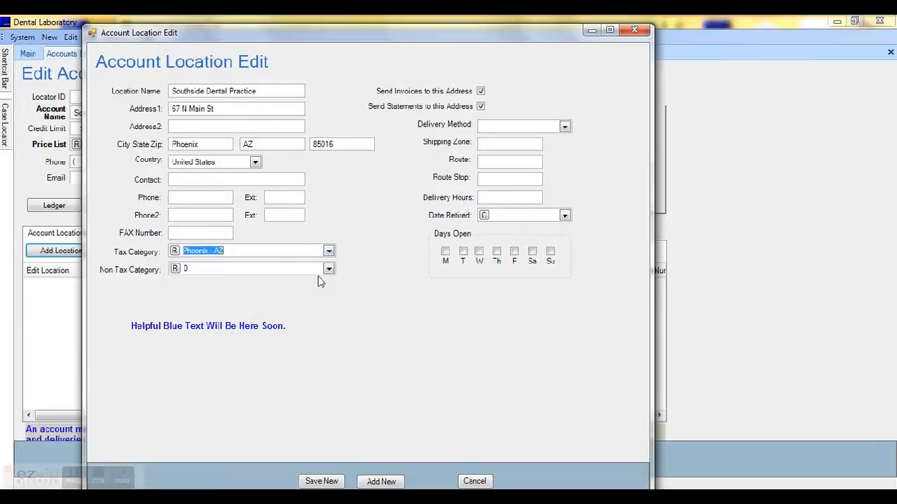
click(329, 270)
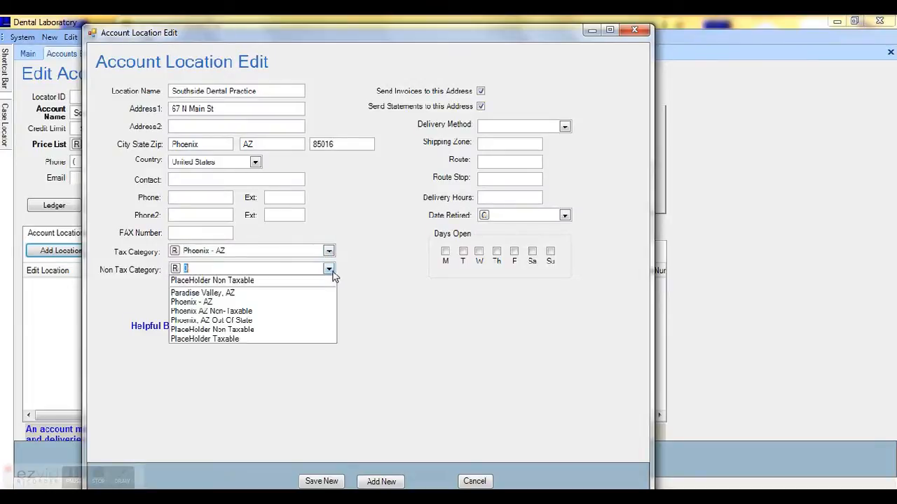
click(278, 330)
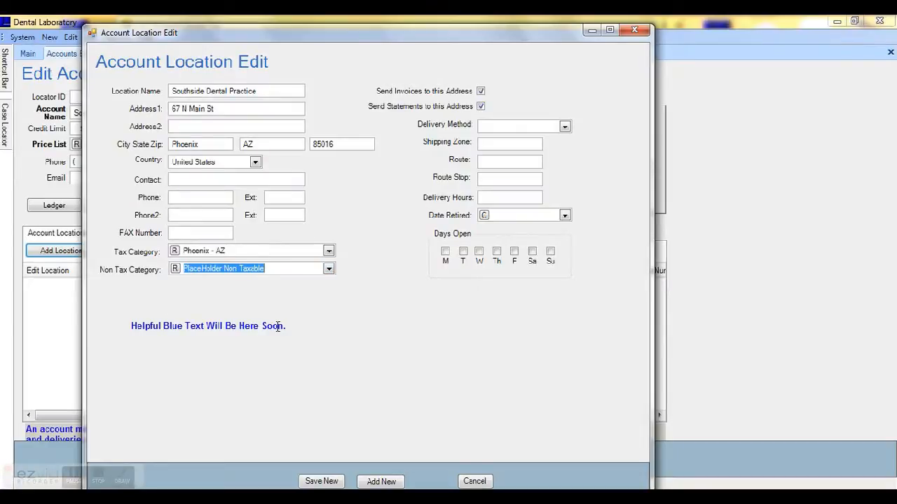
click(321, 482)
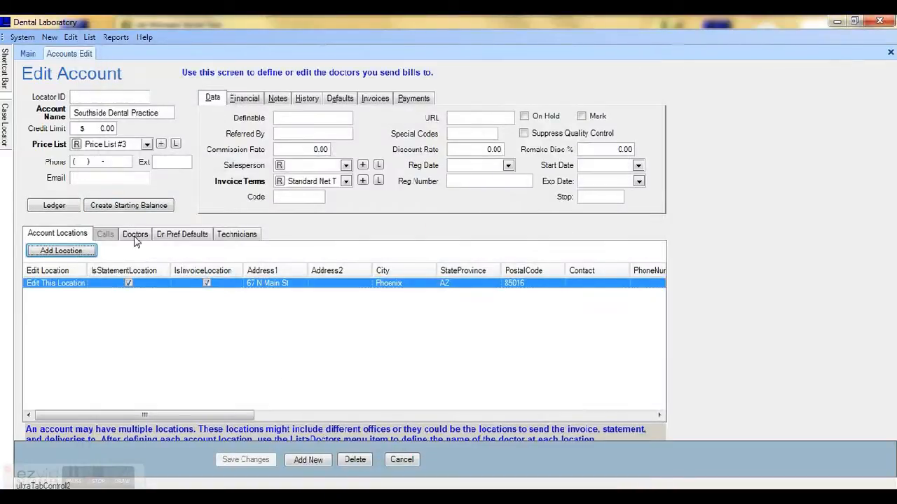
Add a doctor to the account without updating its locations, enter the title Dr and the doctor's first and last name, and save.
click(137, 238)
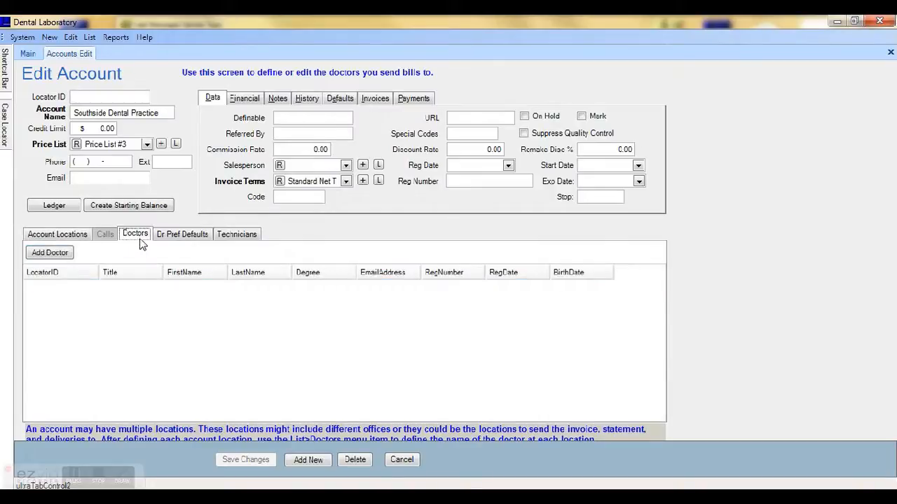
click(59, 251)
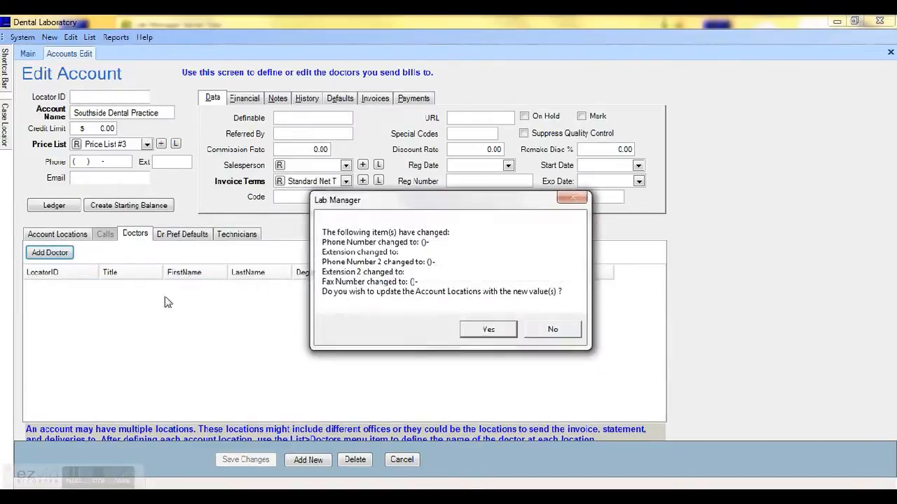
click(561, 337)
click(59, 117)
text(Dr)
key(Tab)
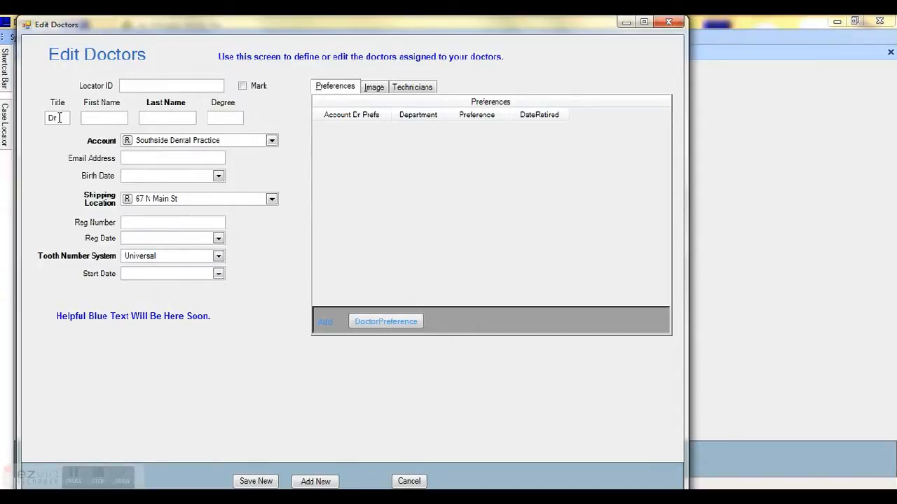
text(Ted)
key(Tab)
text(Johnson)
click(256, 482)
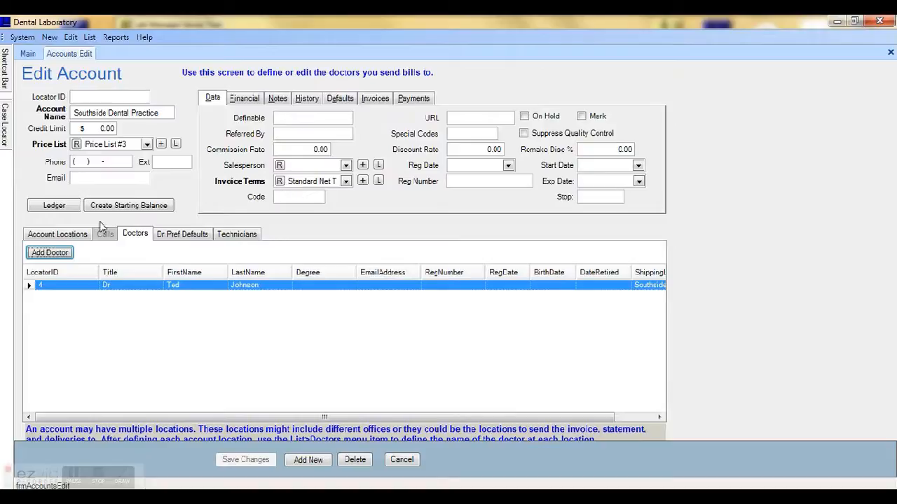
Create and save a starting balance of 500 for the account, declining the update of its locations.
click(72, 236)
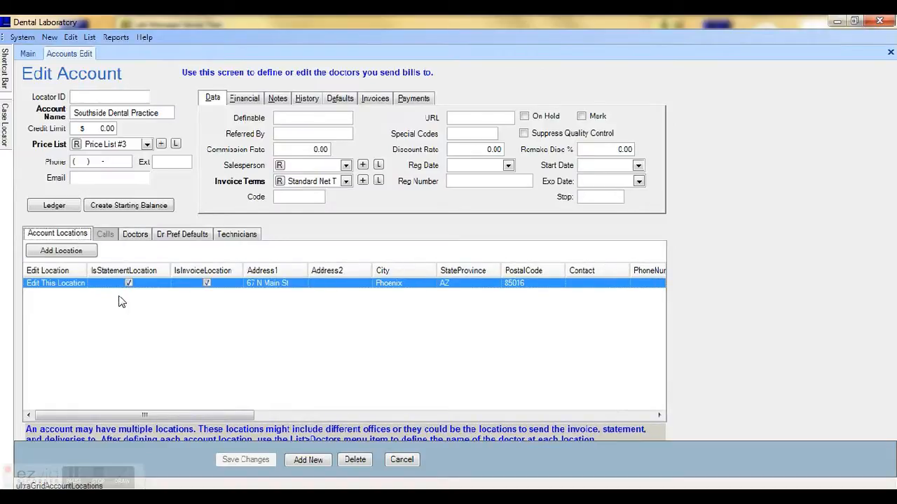
click(138, 234)
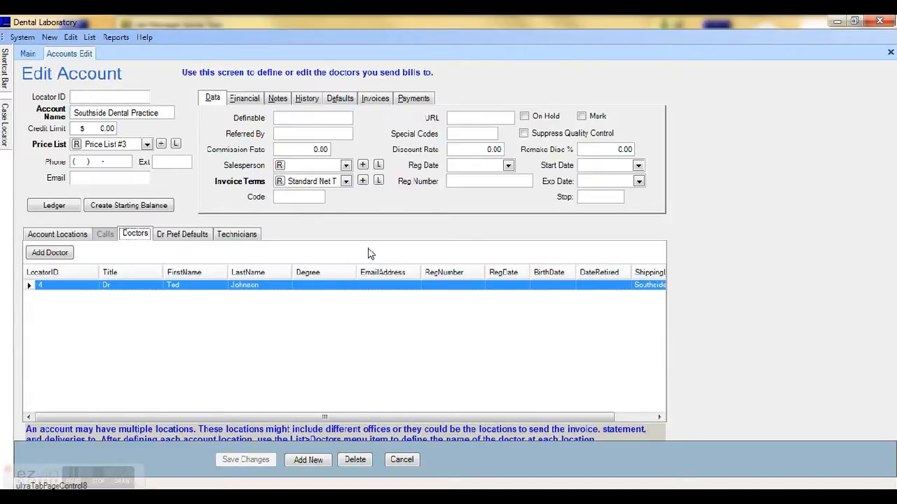
click(132, 208)
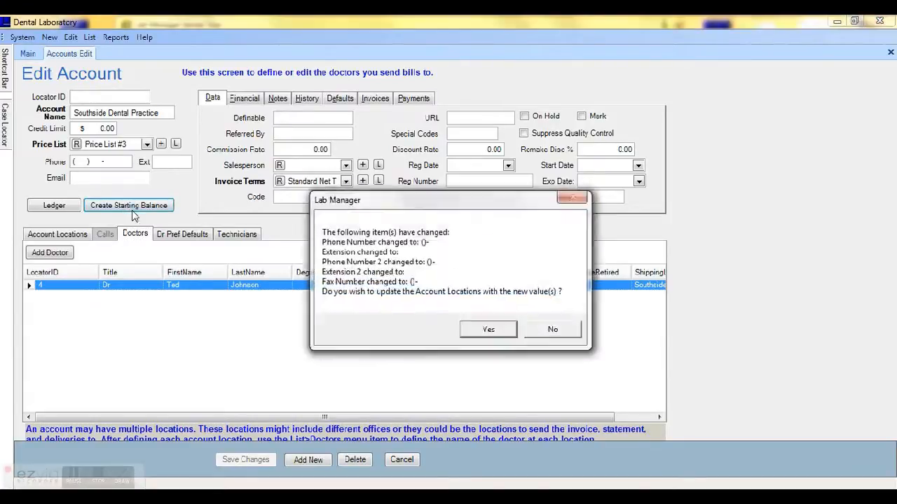
click(552, 330)
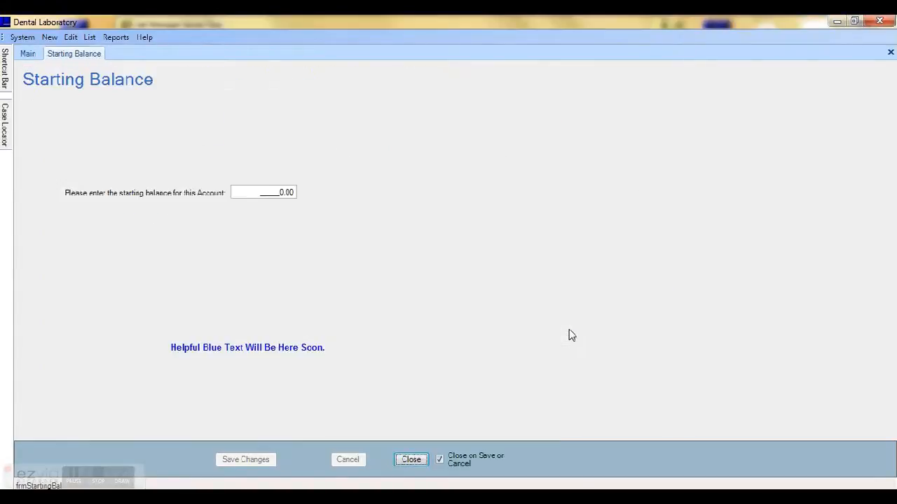
drag(278, 194, 326, 197)
text(500)
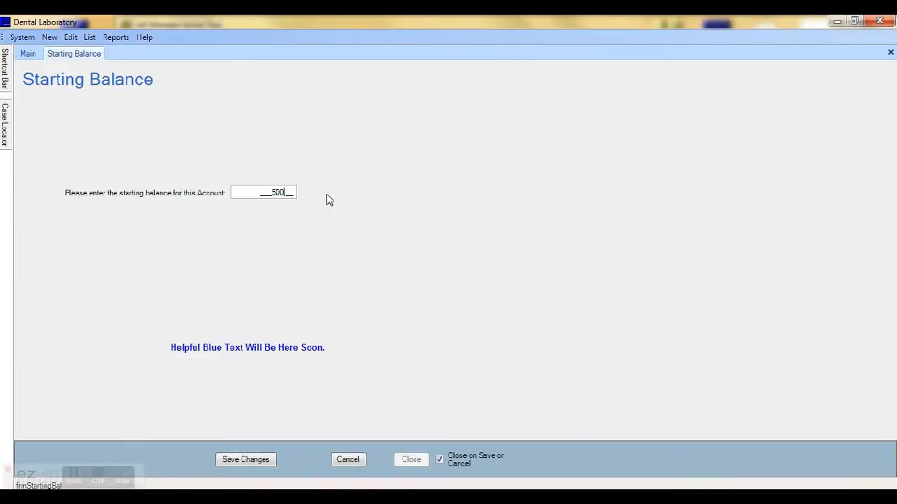
click(247, 463)
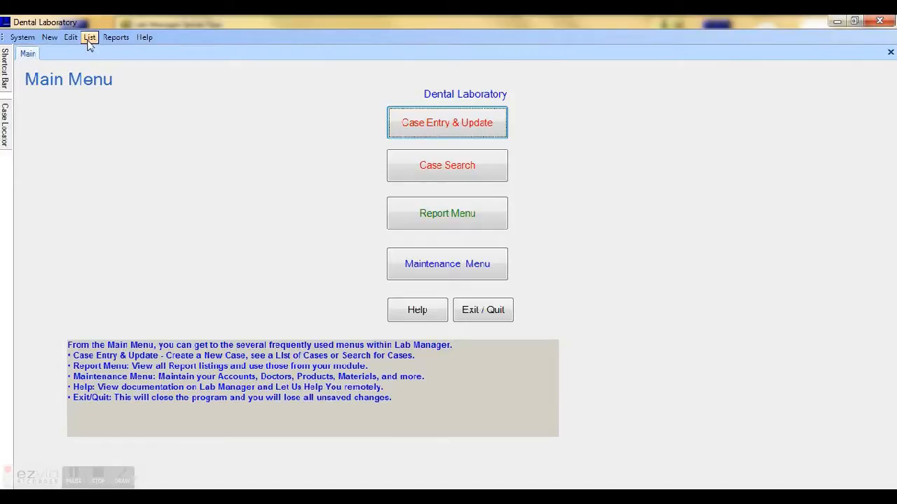
Create a new product described as 3/4 Gold Crown in the Crown and Bridge department.
click(49, 38)
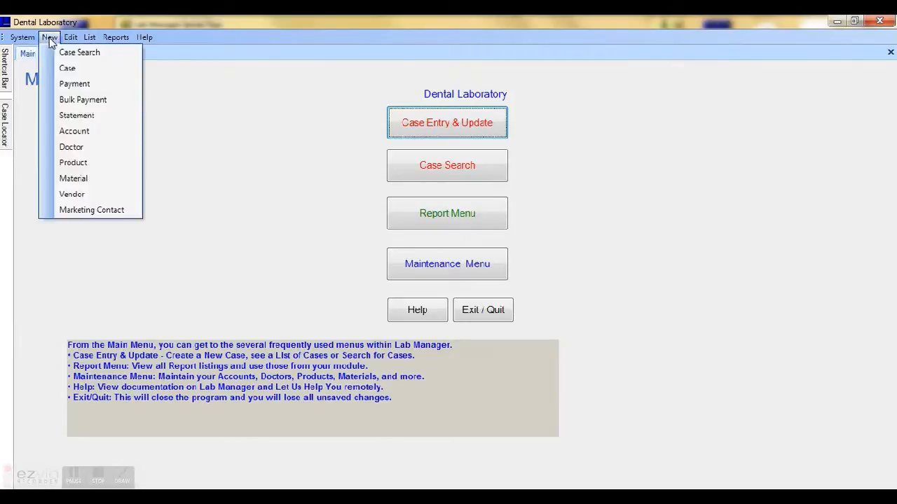
click(71, 164)
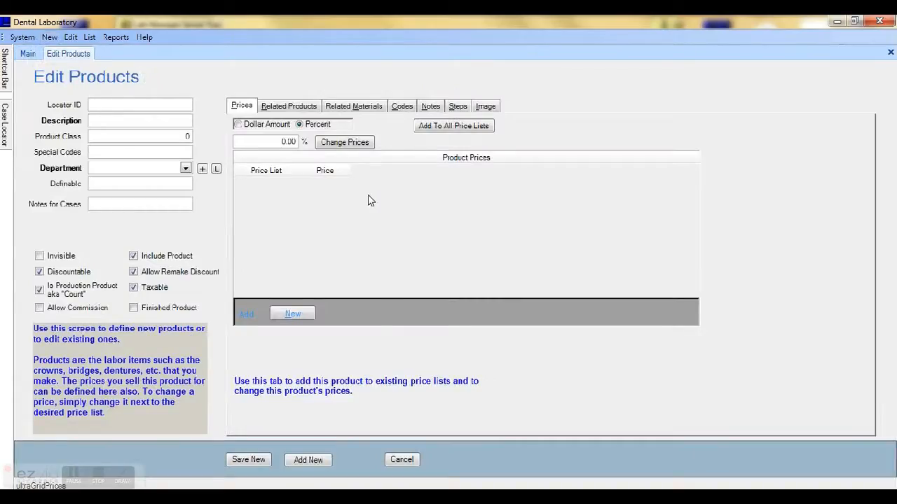
click(162, 119)
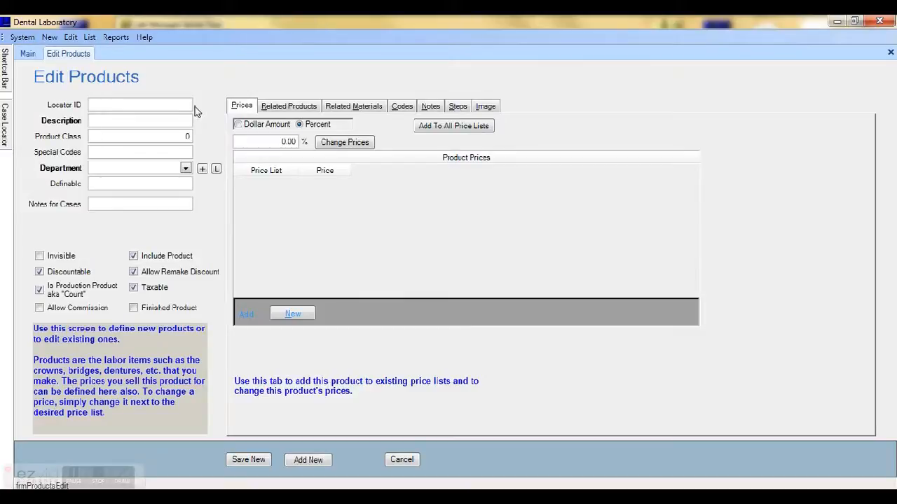
text(3/)
text(4 Crown)
key(BackSpace)
key(BackSpace)
text(Gold crown)
click(185, 168)
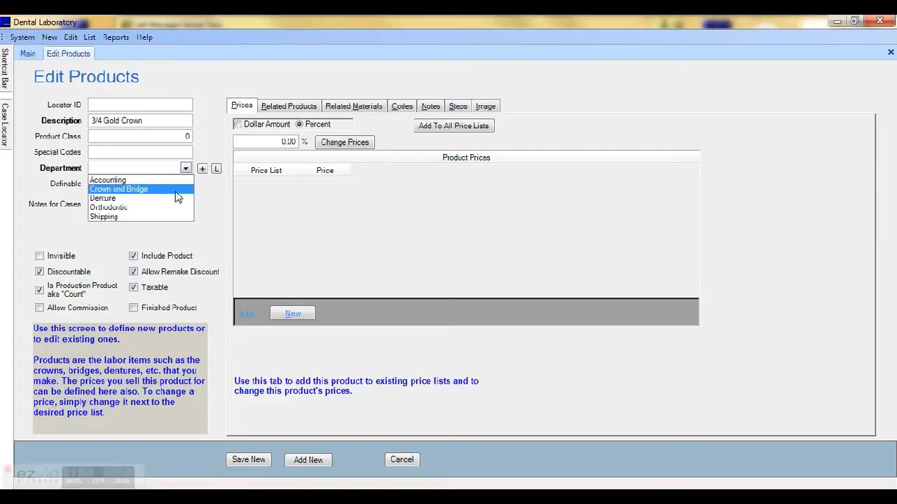
click(176, 191)
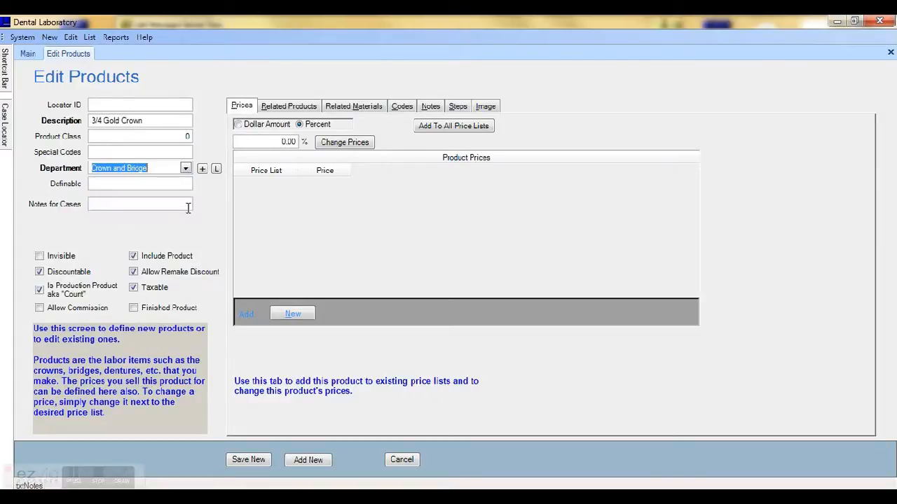
Add a product price of 100 for Price List #1 to the 3/4 Gold Crown.
click(293, 314)
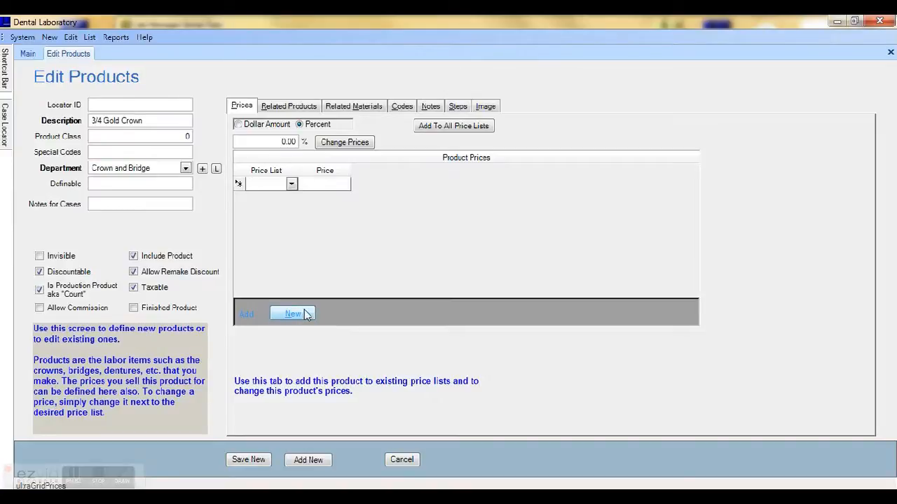
click(291, 184)
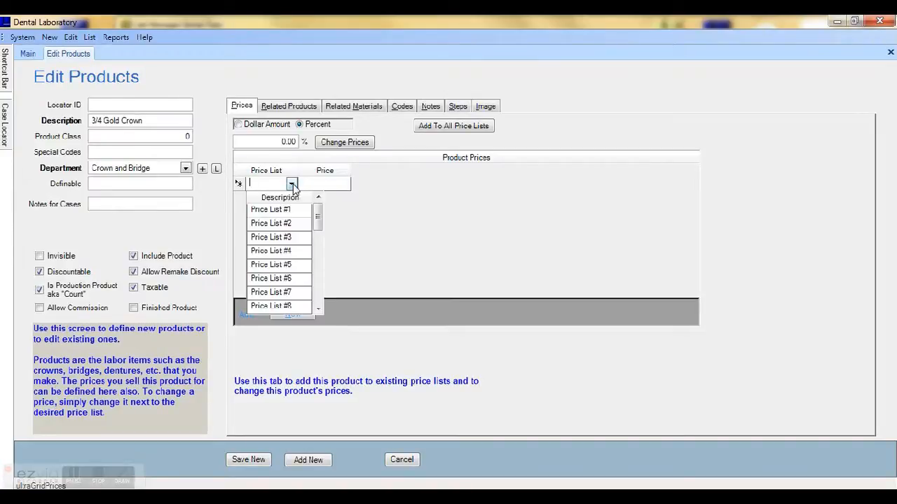
click(271, 210)
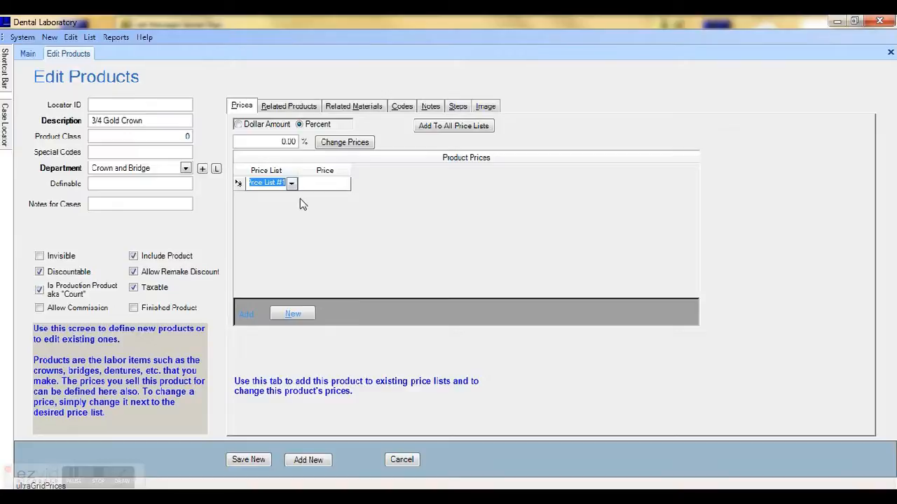
key(Tab)
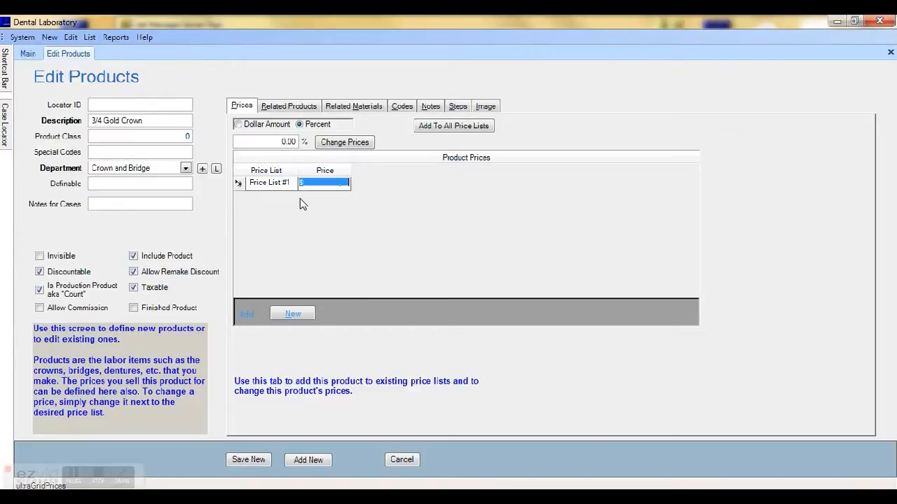
text(100.__)
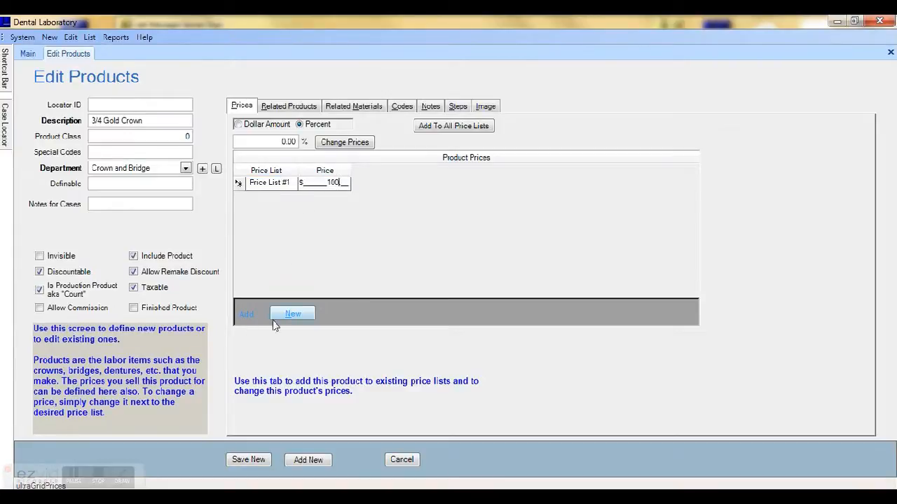
Add a second product price of 120 for Price List #2.
click(291, 313)
click(291, 199)
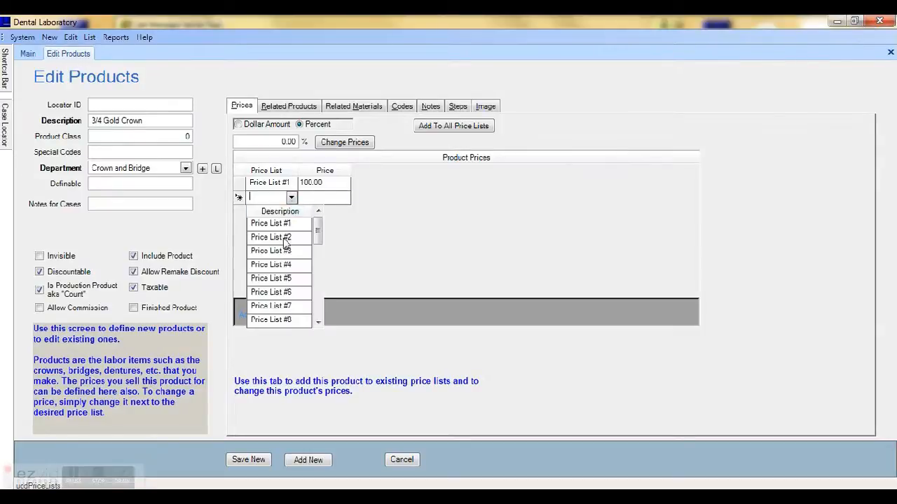
click(288, 238)
key(Tab)
text(12)
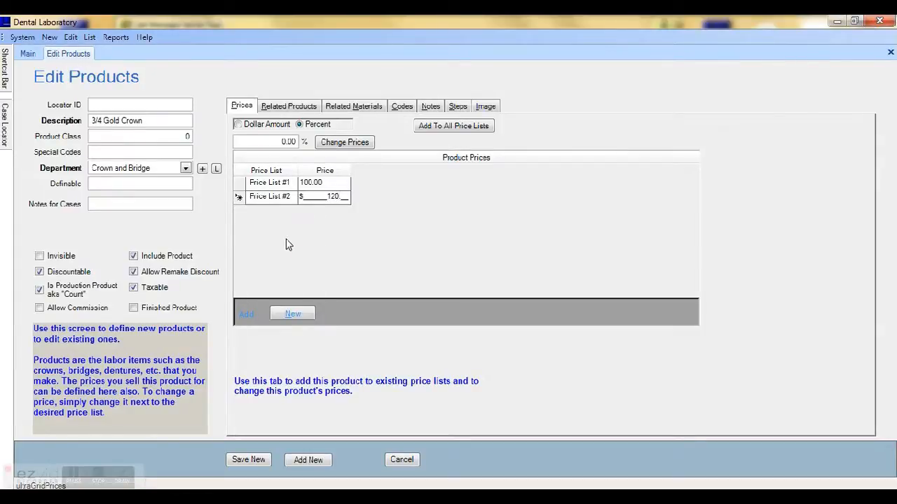
text(0)
Add a third product price of 130 for Price List #3 and save the new product.
click(292, 313)
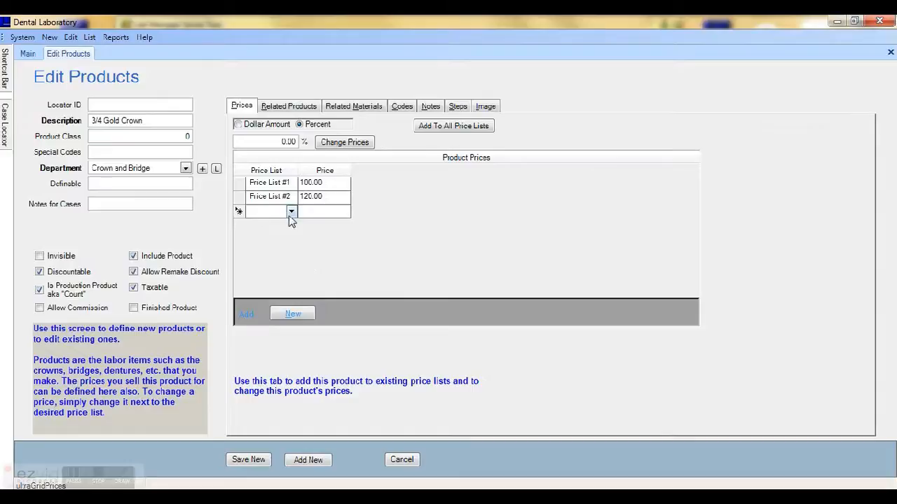
click(291, 212)
click(284, 265)
click(324, 211)
text(130.__)
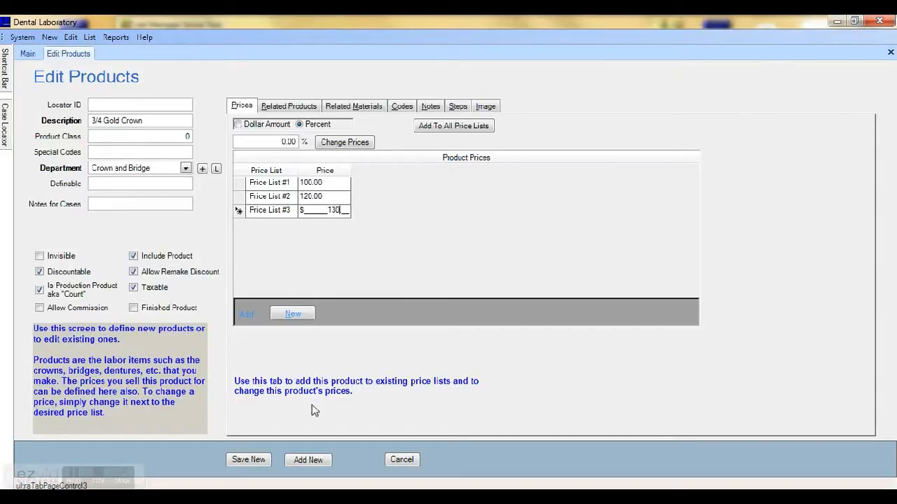
click(235, 466)
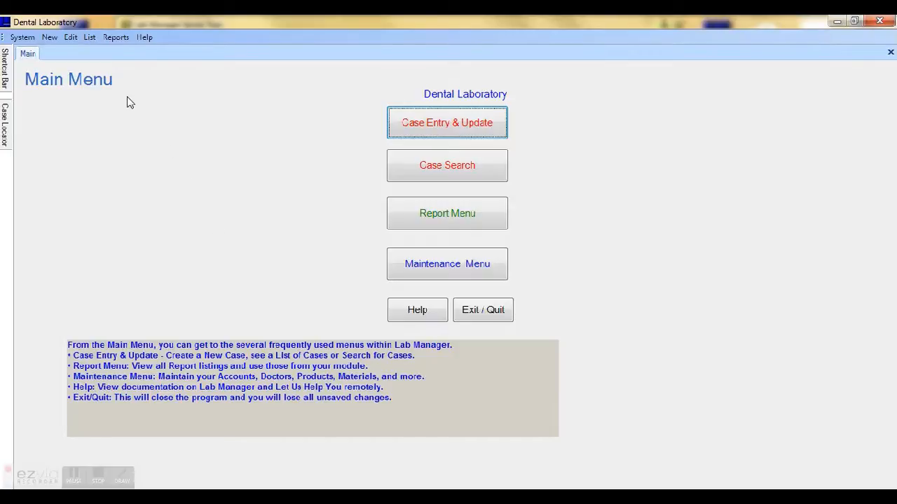
Create a new material described as Gold with the unit type Pennyweight.
click(57, 40)
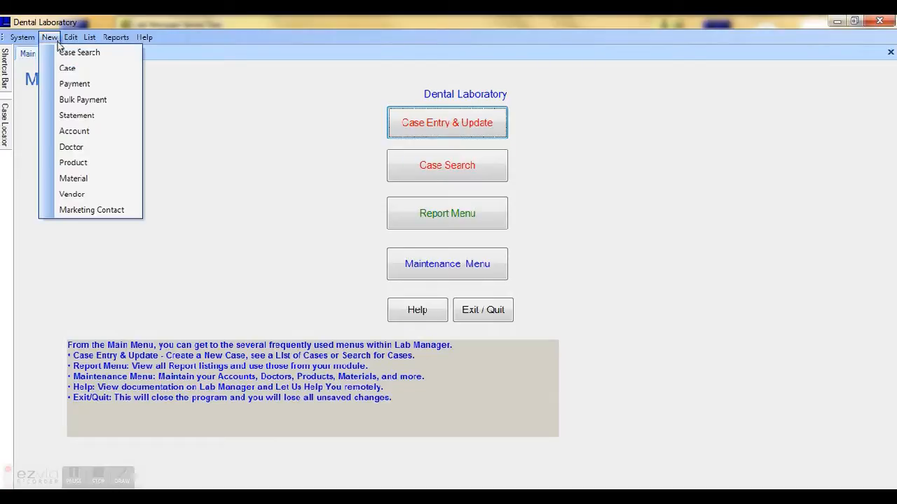
click(110, 184)
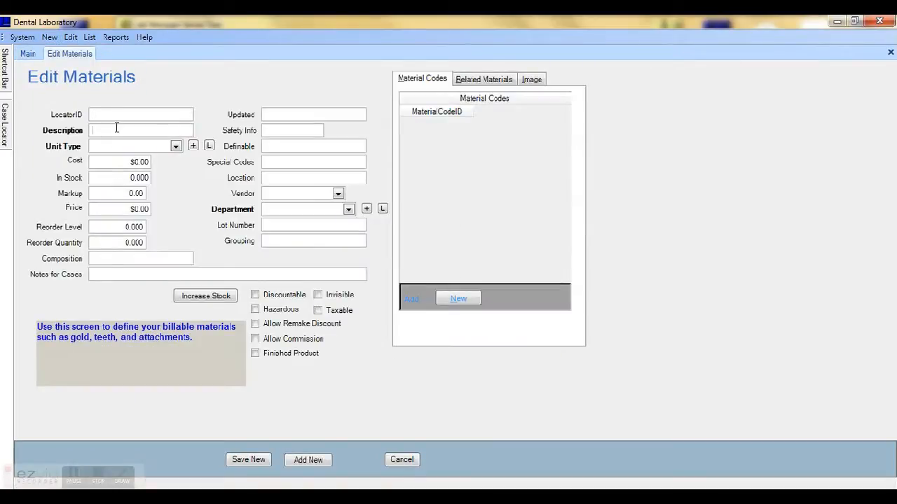
text(Gold)
click(175, 145)
click(172, 168)
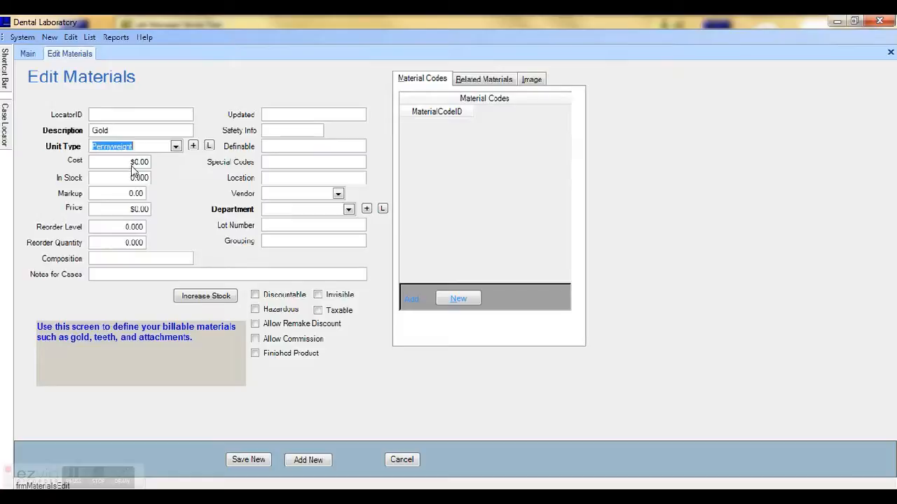
Set the Gold material's cost to $100 and its markup to 5.
click(131, 161)
drag(132, 161, 166, 168)
text(100.)
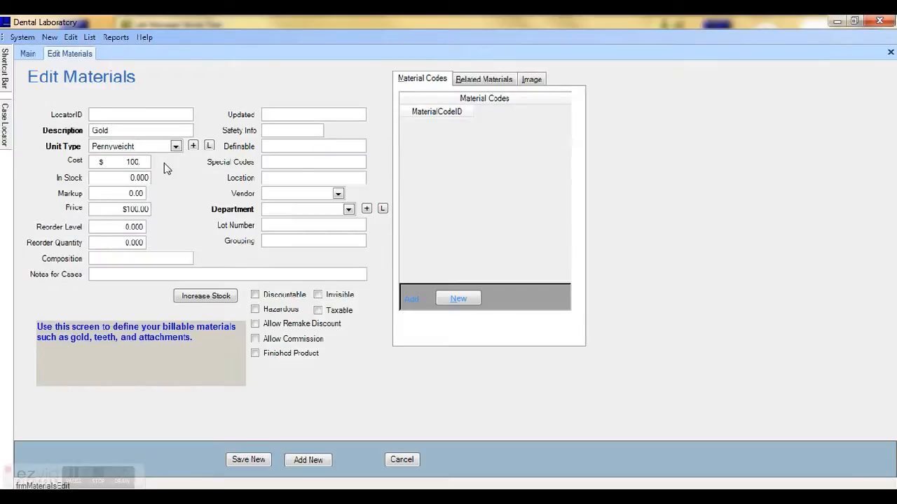
click(130, 196)
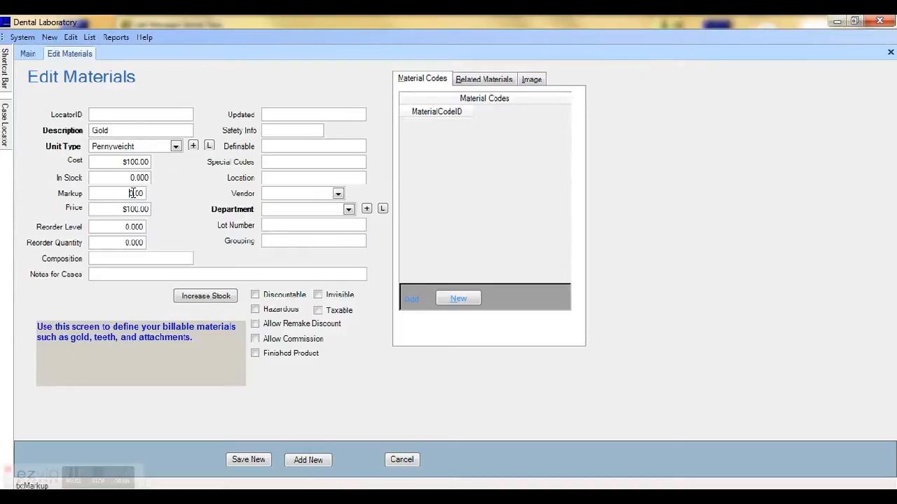
key(Delete)
key(Delete)
text(5.)
Assign the Gold material to the Crown and Bridge department and save it.
click(348, 208)
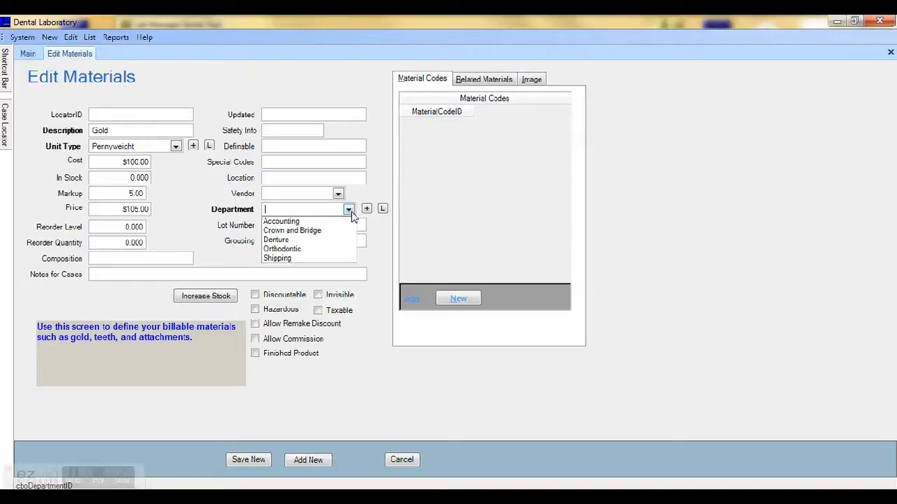
click(337, 236)
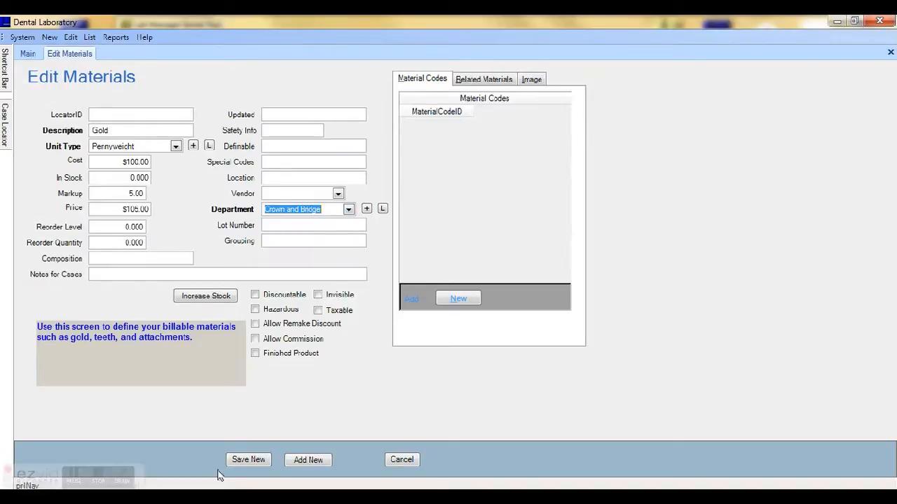
click(238, 461)
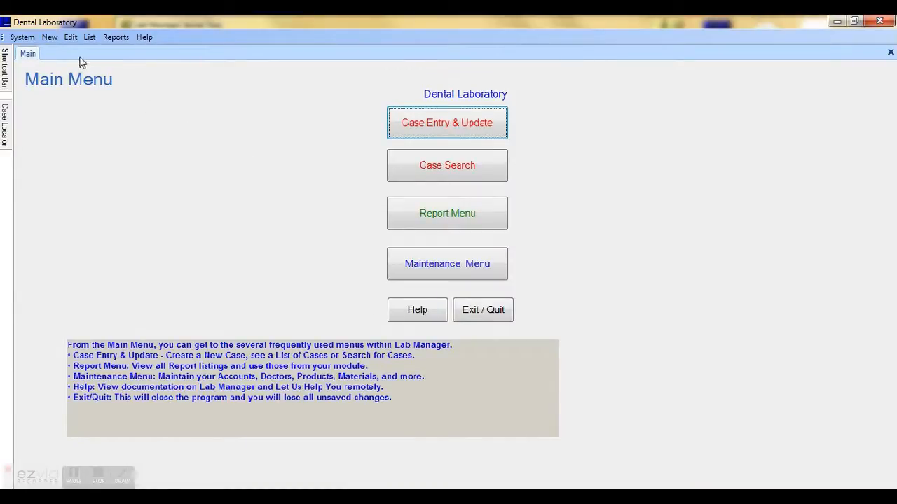
Create a new case for the doctor at Southside Dental Practice and enter the patient's last and first name.
click(49, 37)
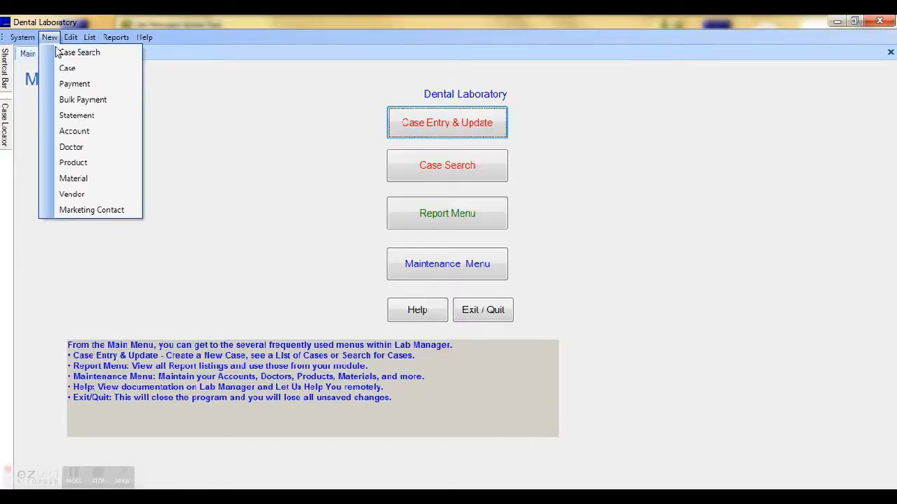
click(92, 75)
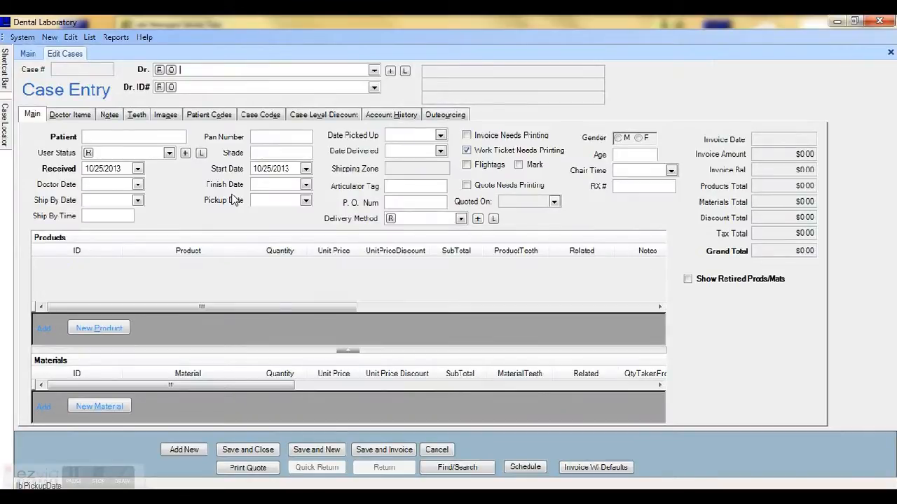
click(374, 70)
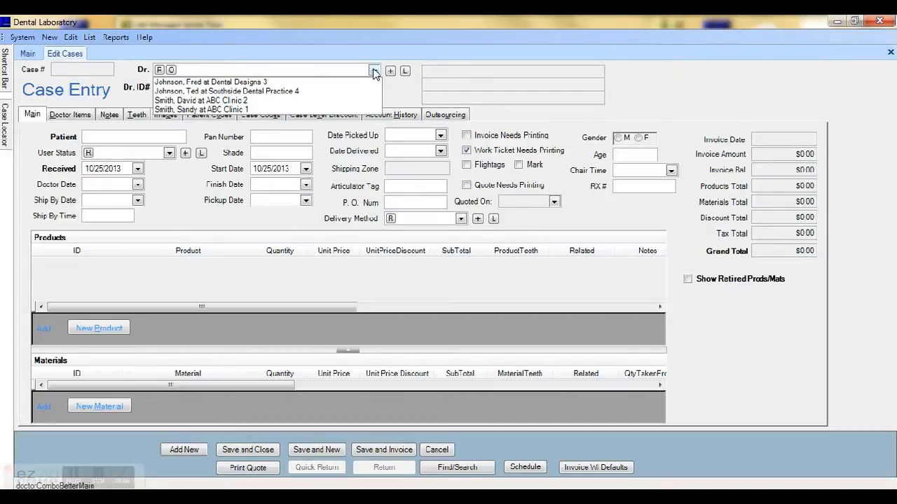
click(310, 87)
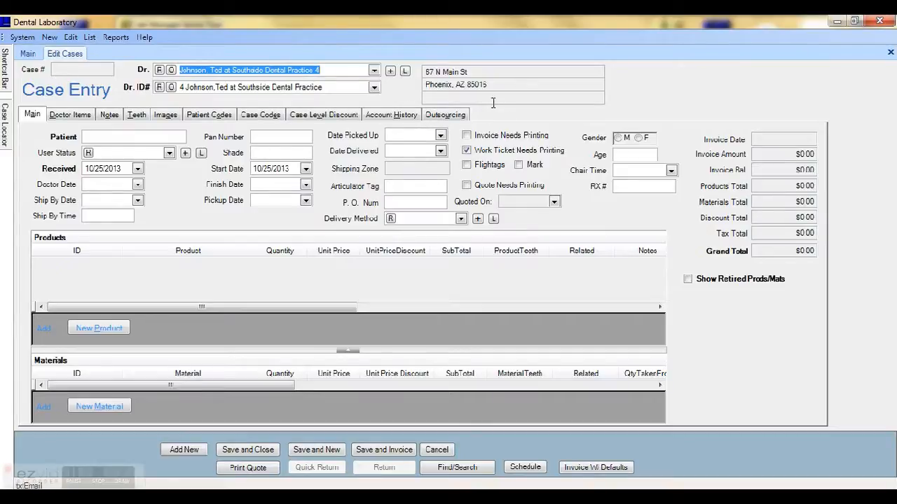
click(139, 139)
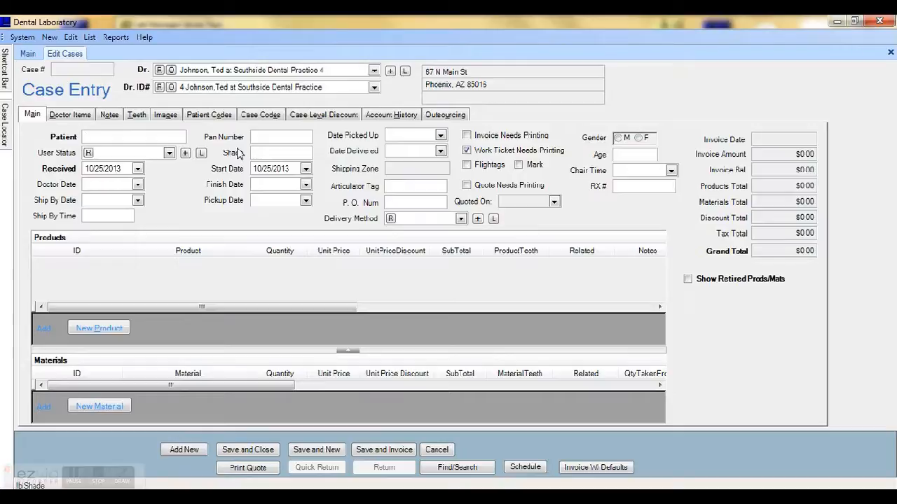
text(Smith, Jane)
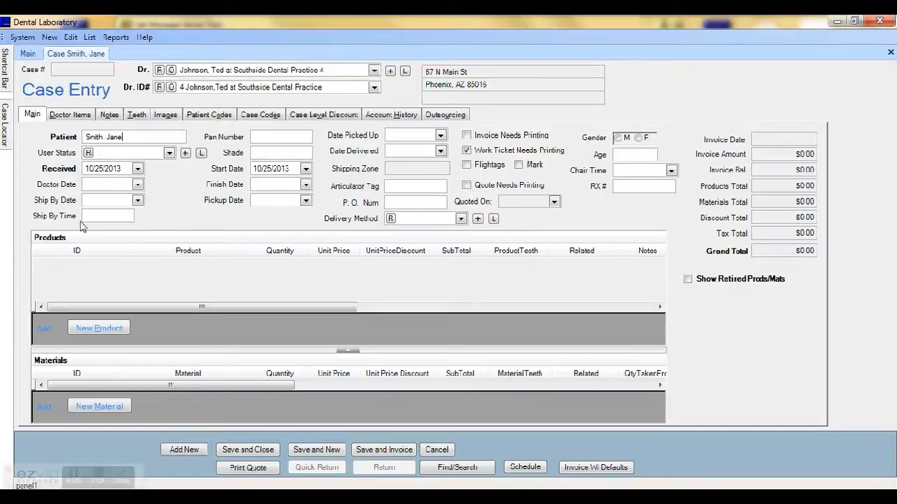
Set both the case's doctor date and ship by date to 10/31/2013.
click(137, 184)
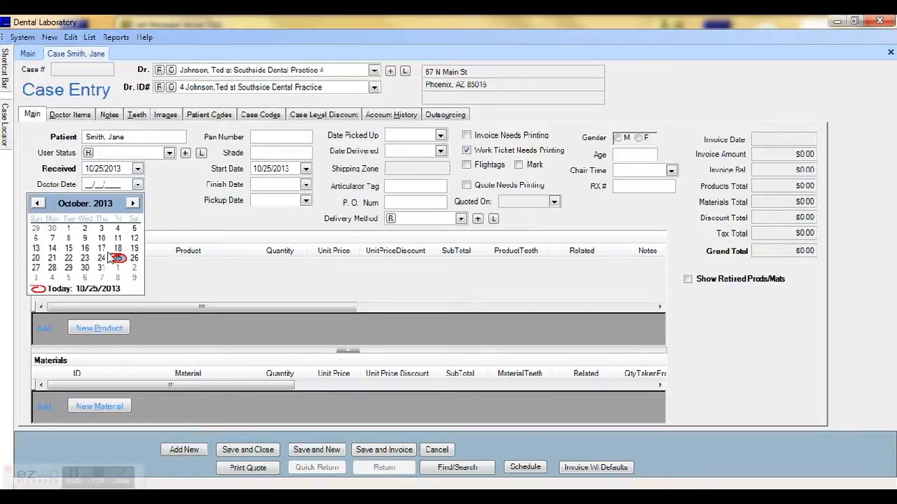
click(101, 268)
click(137, 201)
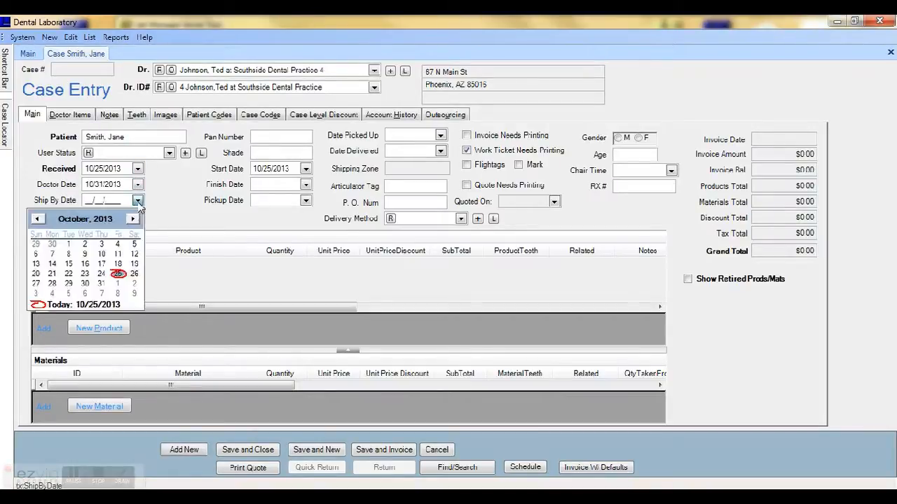
click(101, 283)
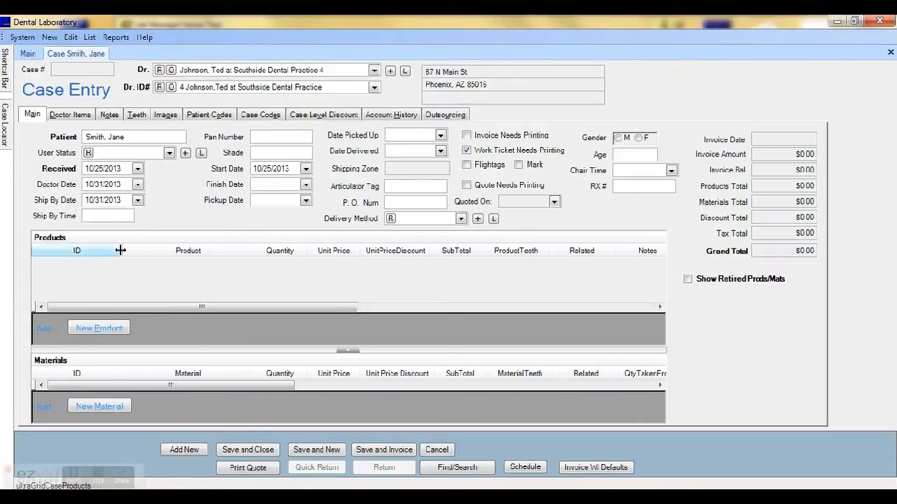
Add a product line to the case and choose 3/4 Gold Crown as its product.
click(124, 330)
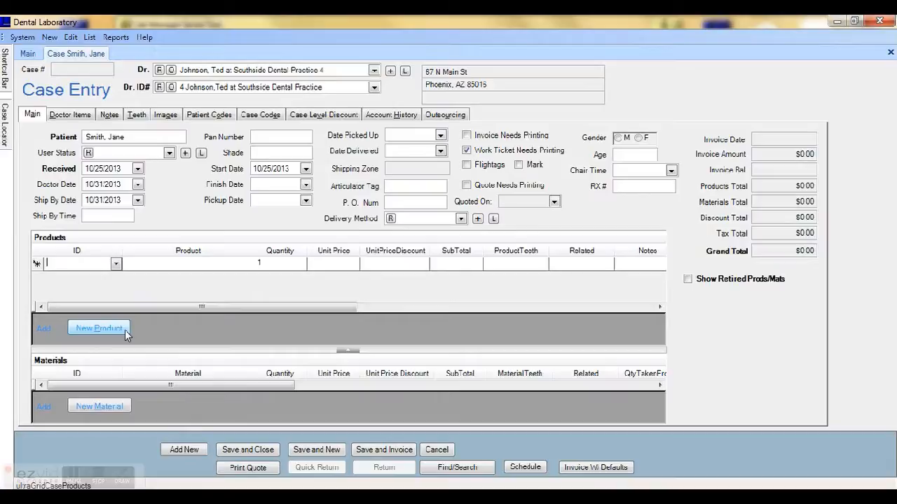
click(248, 265)
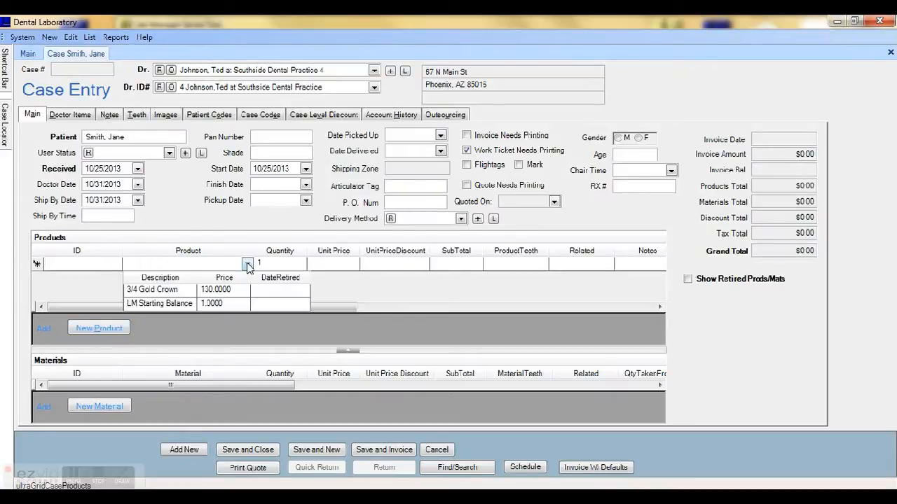
click(115, 264)
click(116, 265)
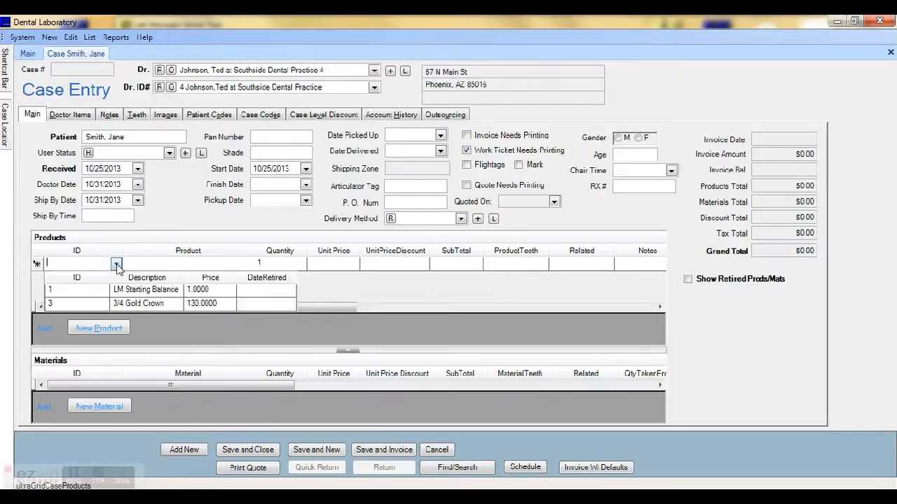
click(116, 266)
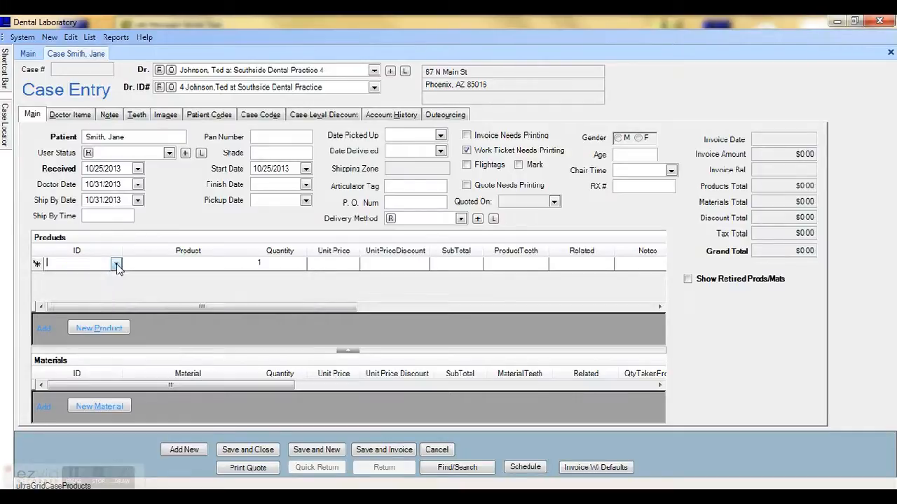
click(247, 264)
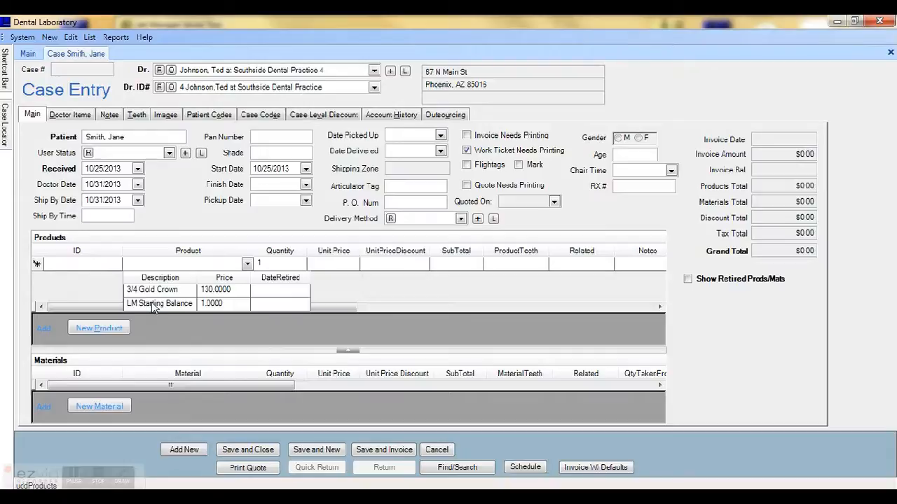
click(155, 291)
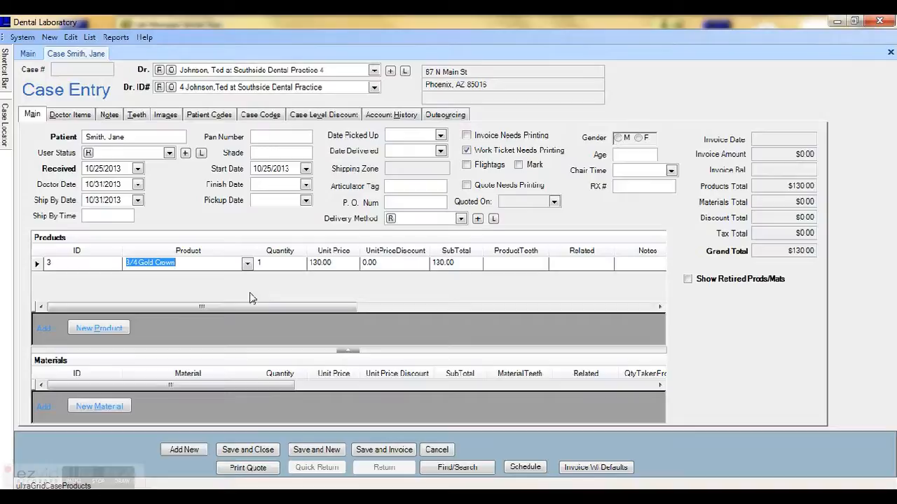
Delete the 3/4 Gold Crown product line from the case.
click(44, 265)
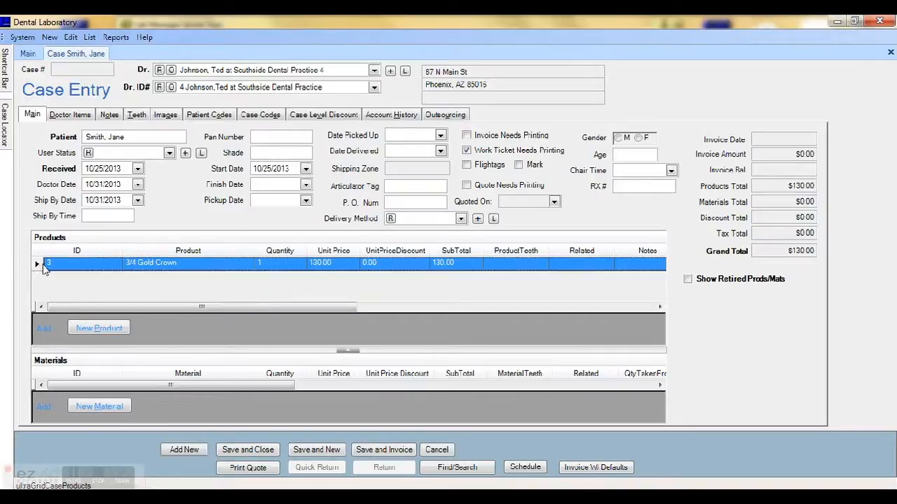
key(Delete)
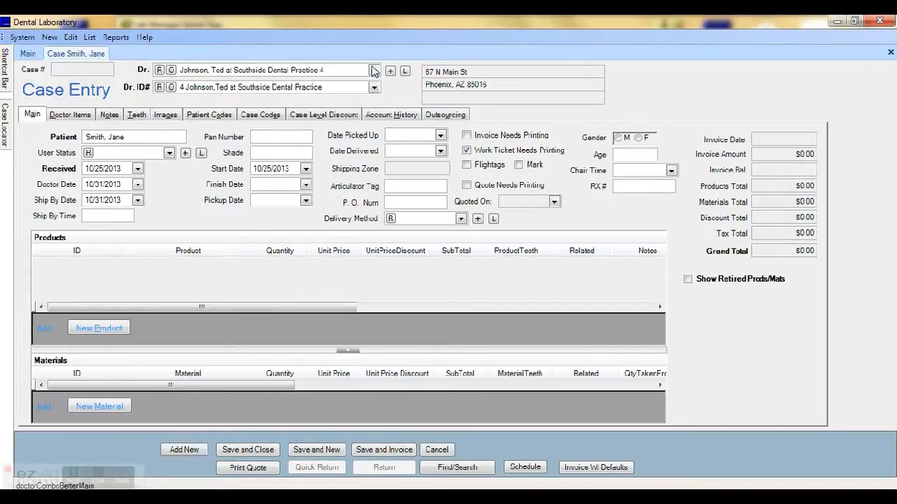
Change the case's doctor to the ABC Clinic doctor with ID 2 and add a 3/4 Gold Crown product line.
click(375, 71)
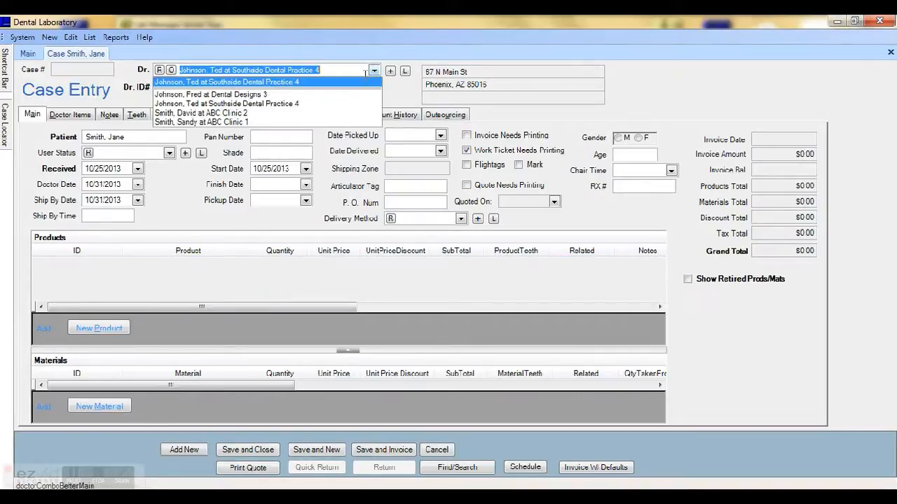
click(267, 113)
click(99, 328)
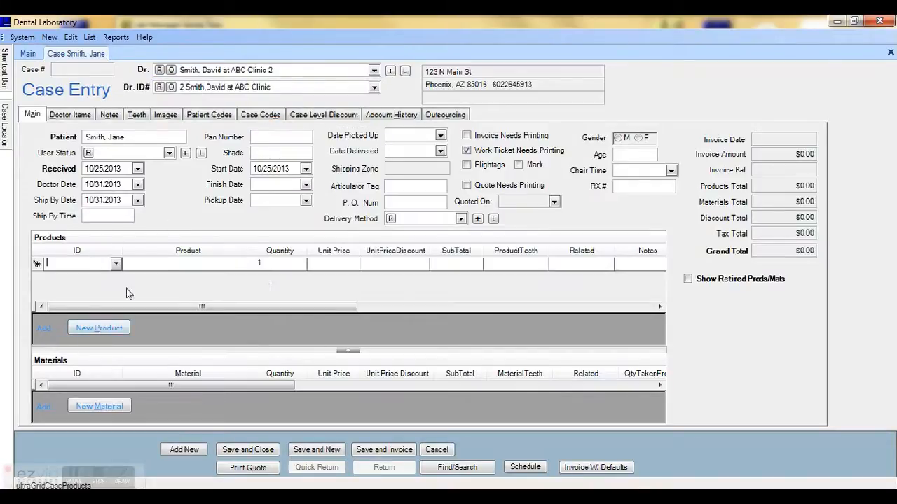
click(250, 263)
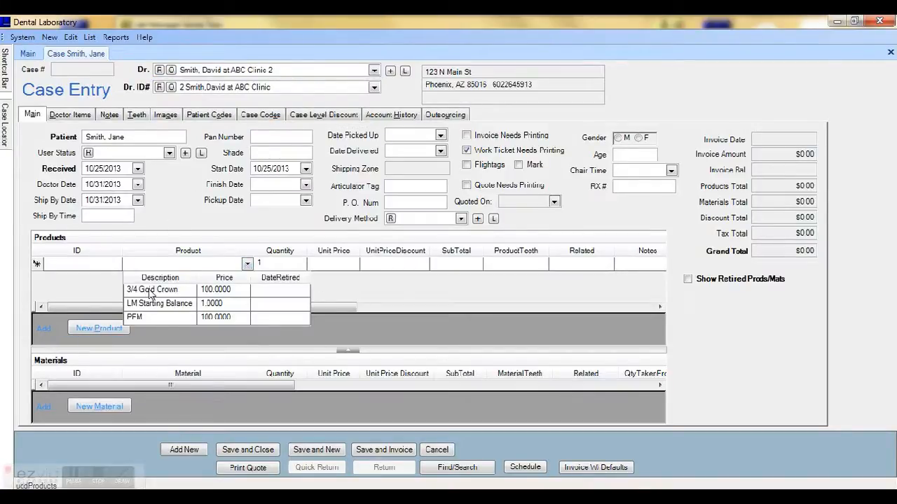
click(150, 291)
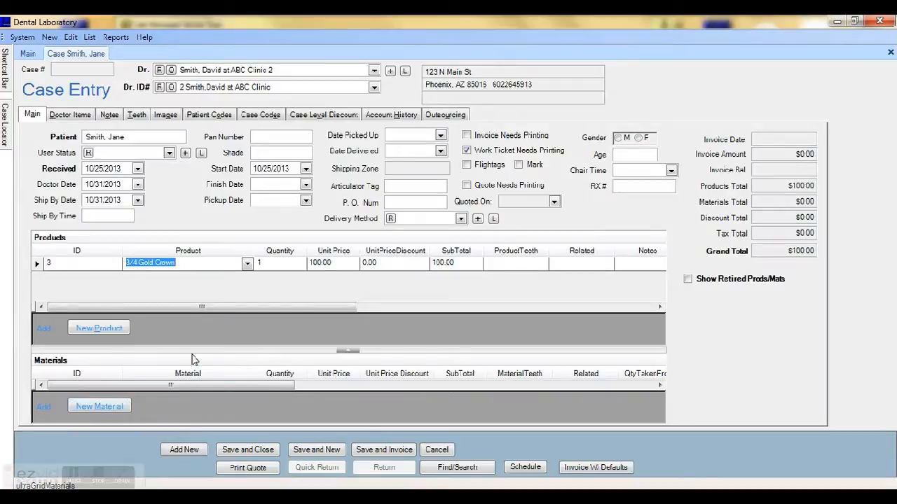
Add a Gold material line with a quantity of 0.25 and invoice the case with defaults.
drag(192, 351, 192, 338)
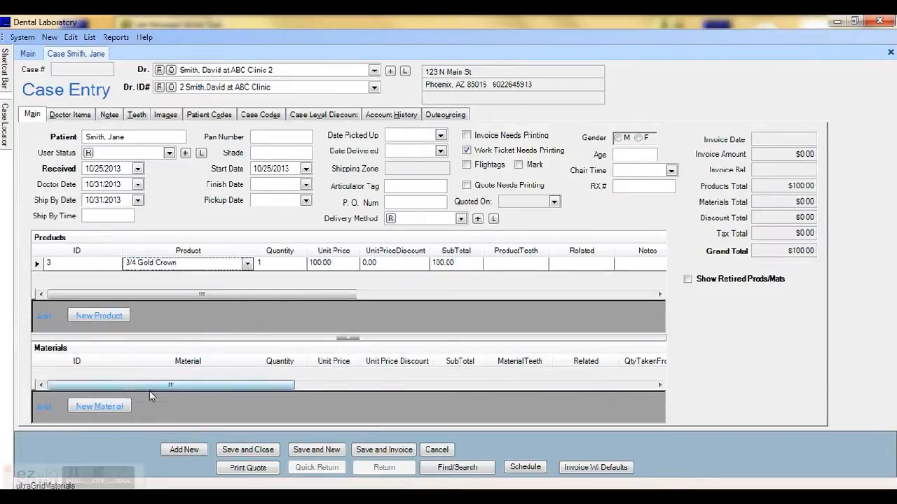
click(115, 411)
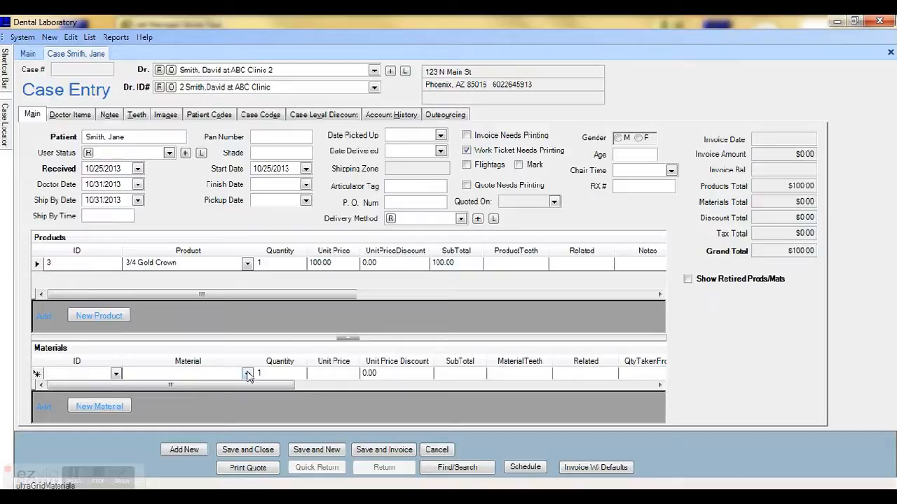
click(246, 374)
click(152, 401)
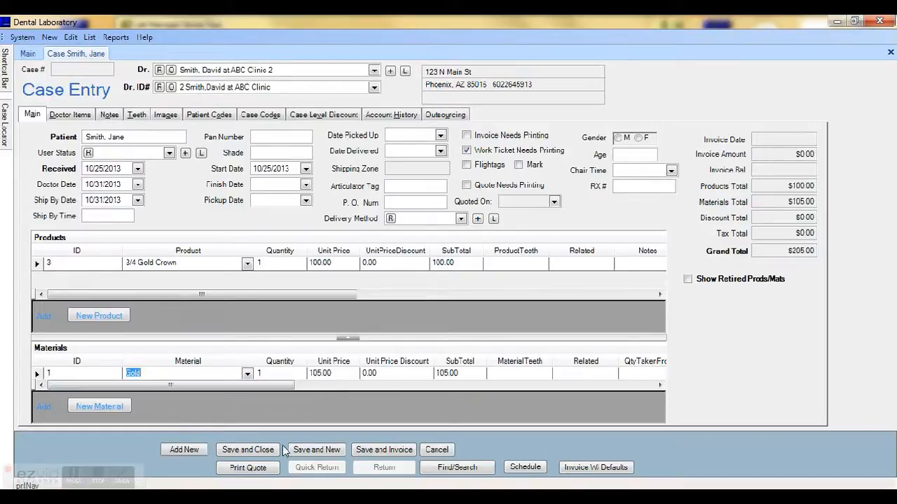
click(277, 372)
text(0.25)
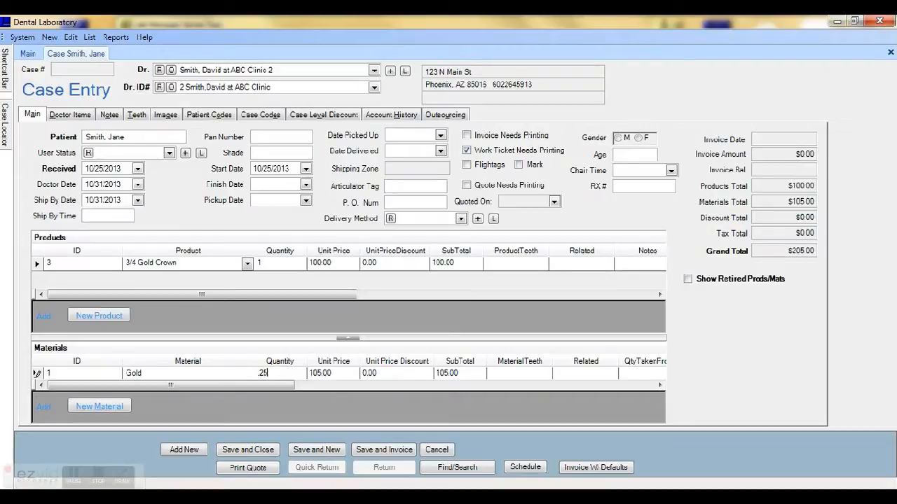
key(Tab)
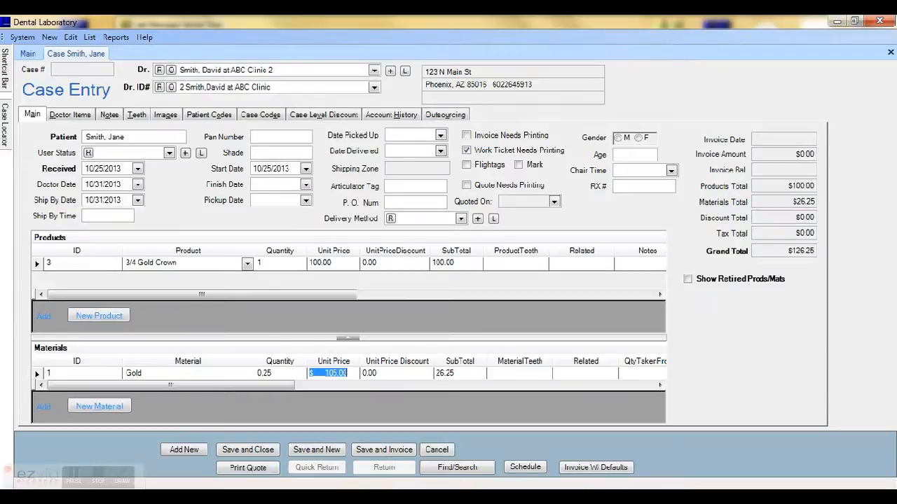
click(611, 471)
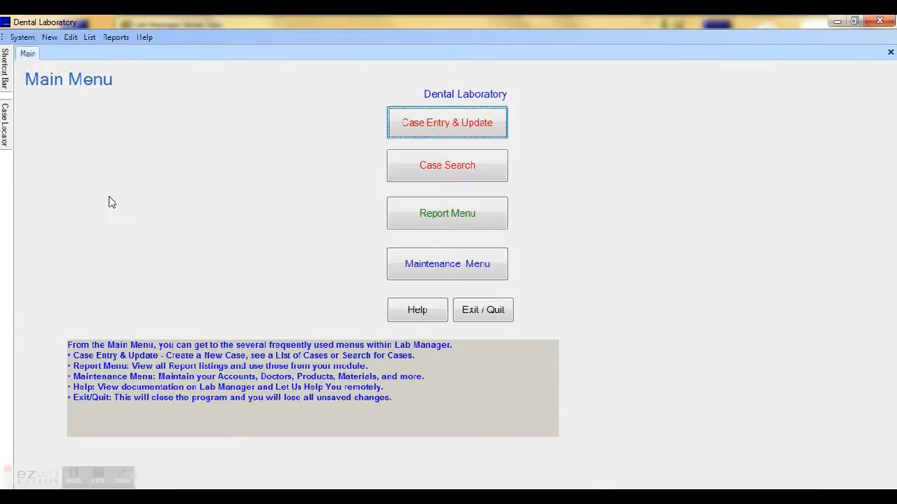
Start a bulk payment entry and add a 1000.00 payment for ABC Clinic with reference 123.
click(51, 38)
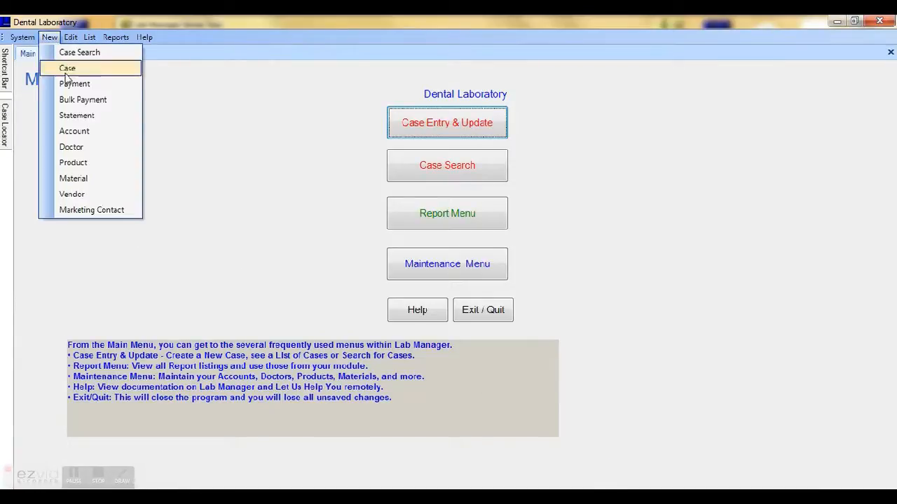
click(115, 103)
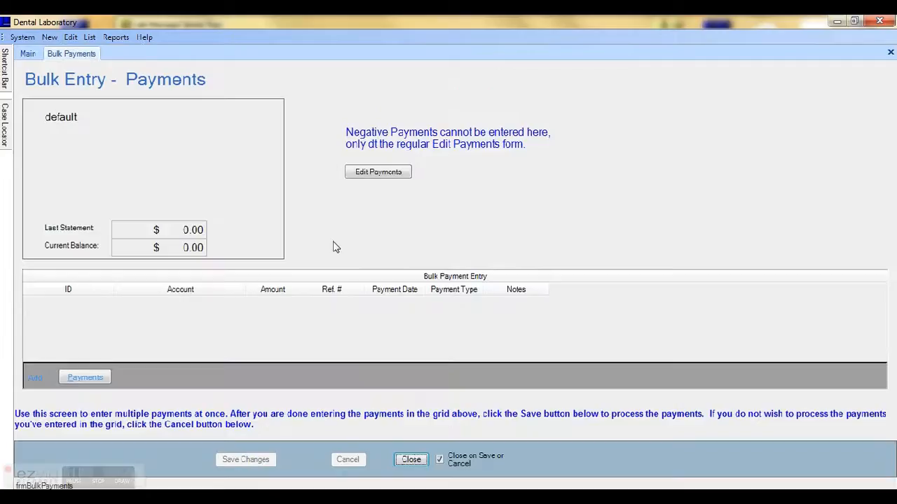
click(64, 380)
click(108, 304)
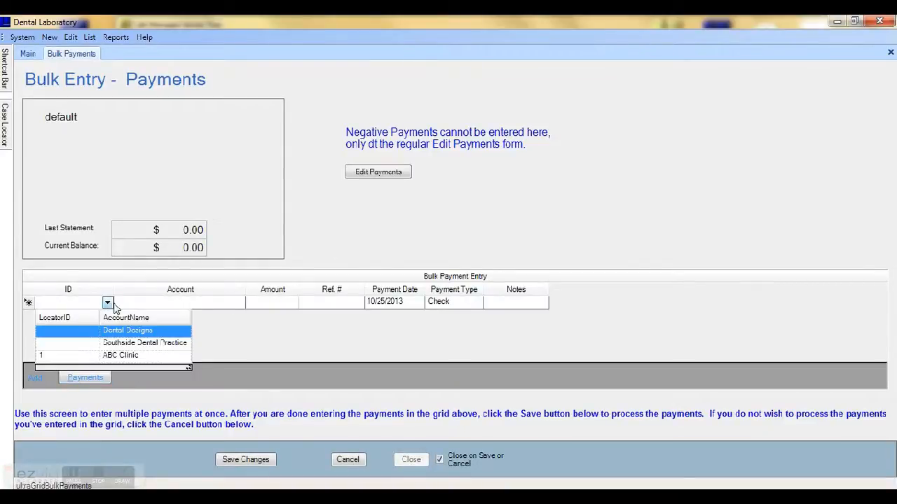
click(120, 357)
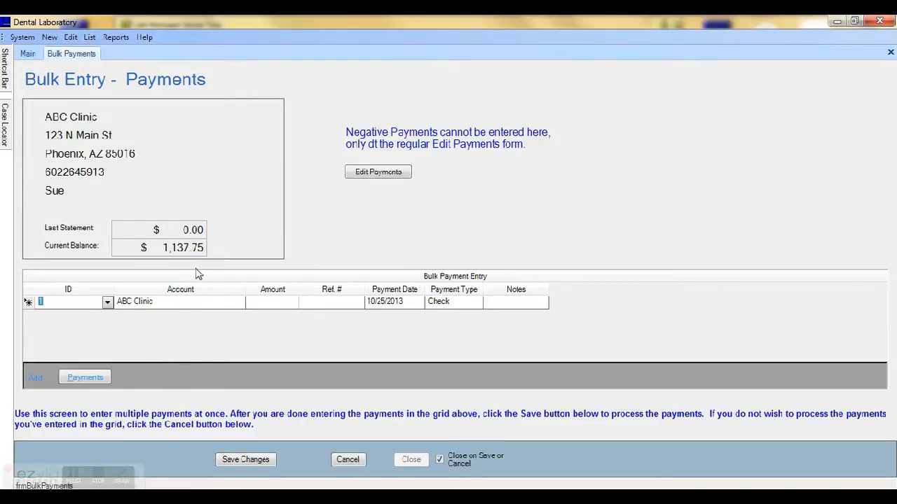
click(287, 302)
text(1000)
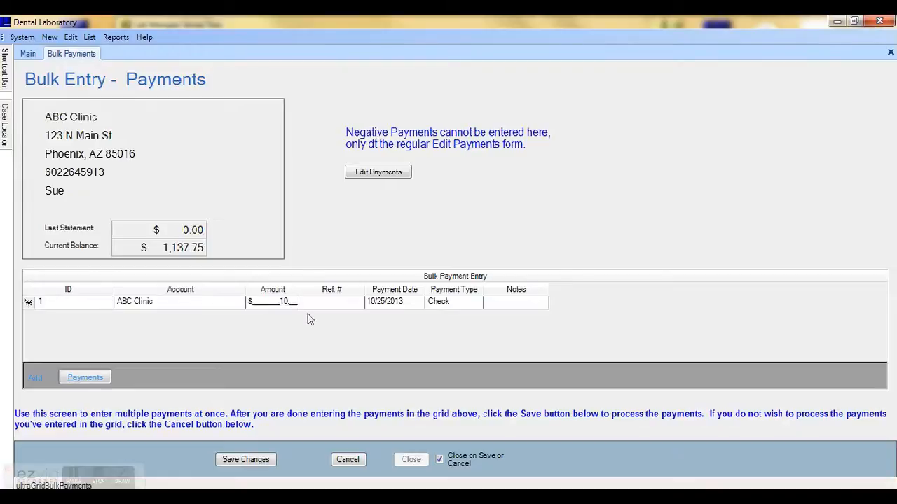
key(Tab)
text(123)
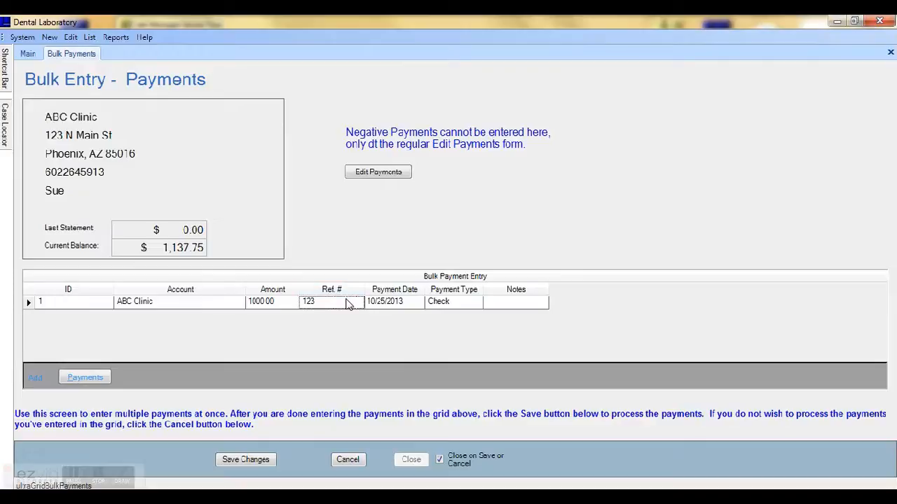
Add a second bulk payment line for Southside Dental Practice with amount 500.00 and reference 789.
click(85, 378)
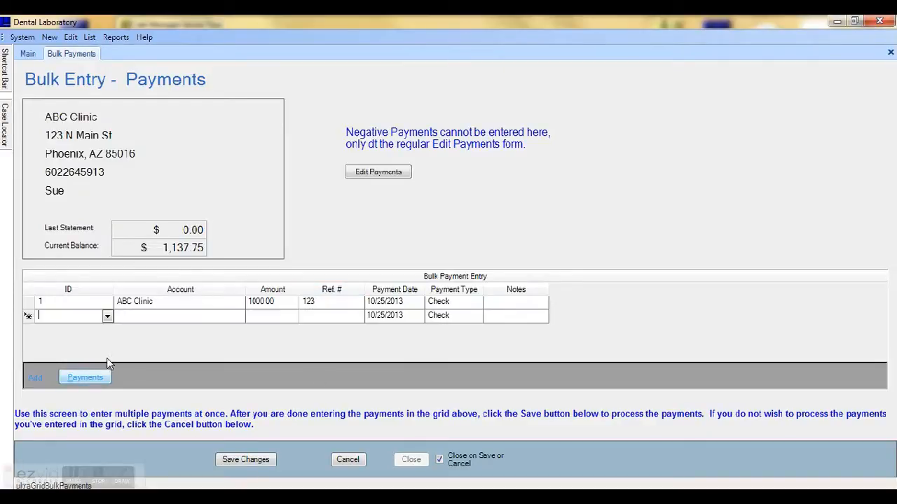
click(240, 317)
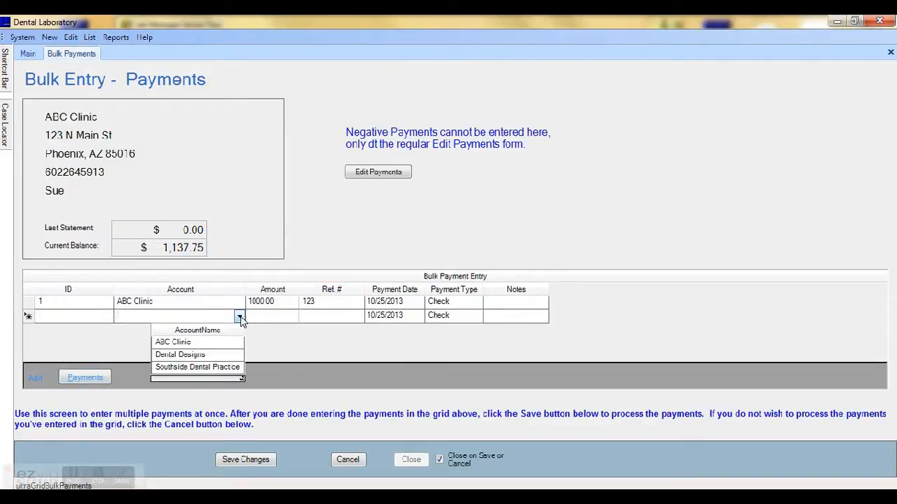
click(196, 367)
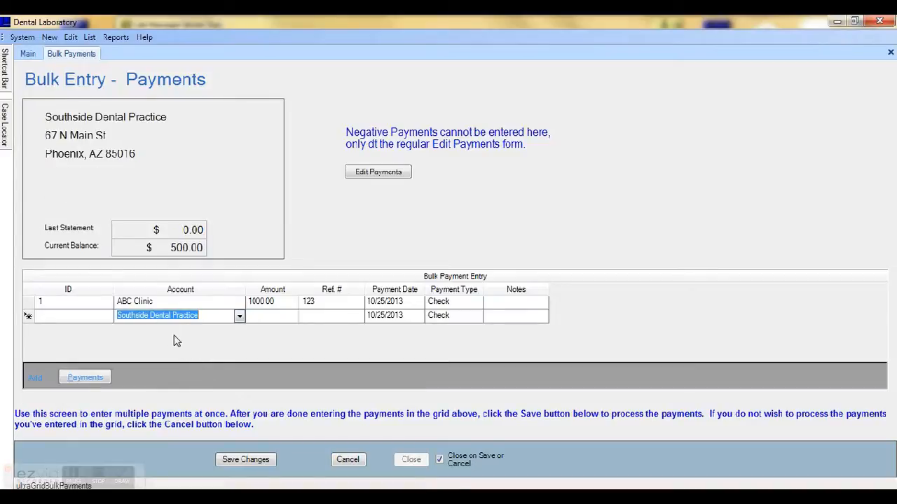
key(Tab)
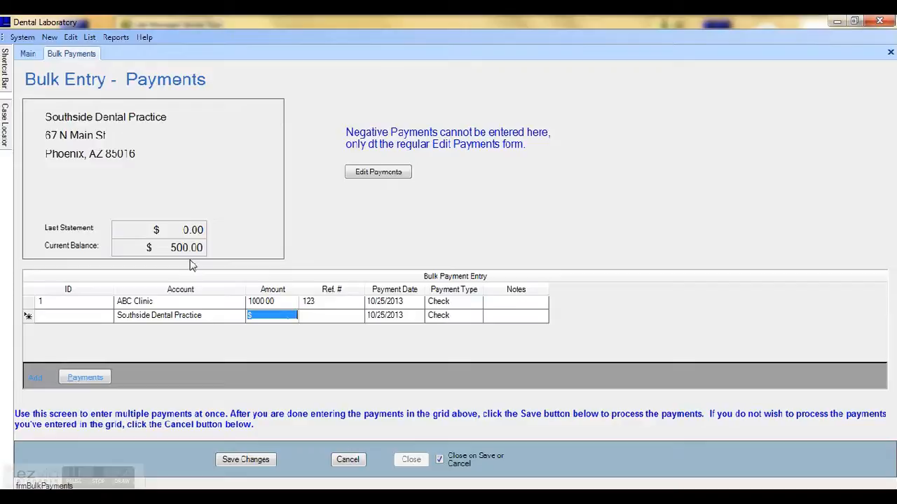
text(500)
key(Tab)
text(78)
Set the Southside Dental Practice payment's type to Credit Card and its reference to Visa, and save the bulk payments.
click(477, 317)
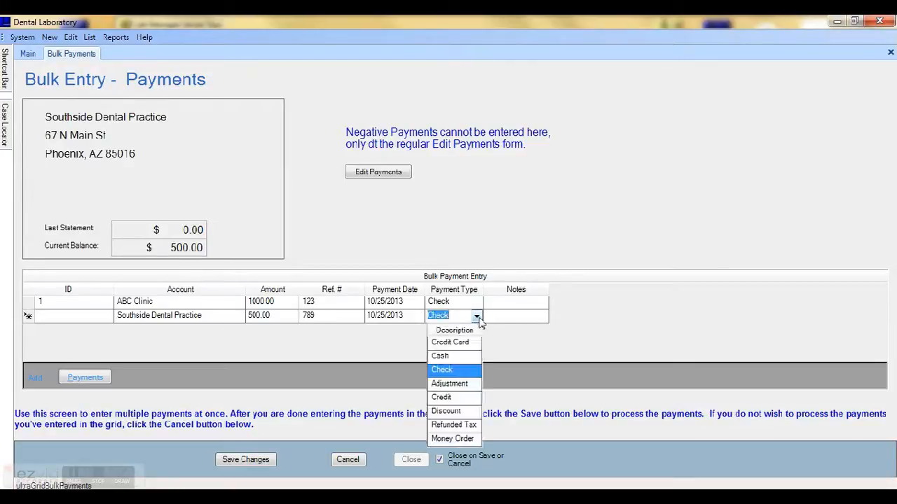
click(471, 343)
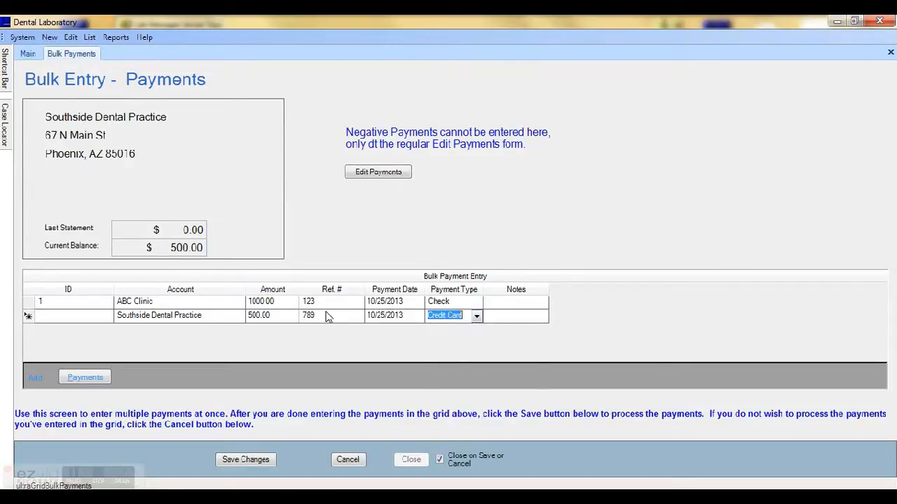
click(328, 317)
text(Visa)
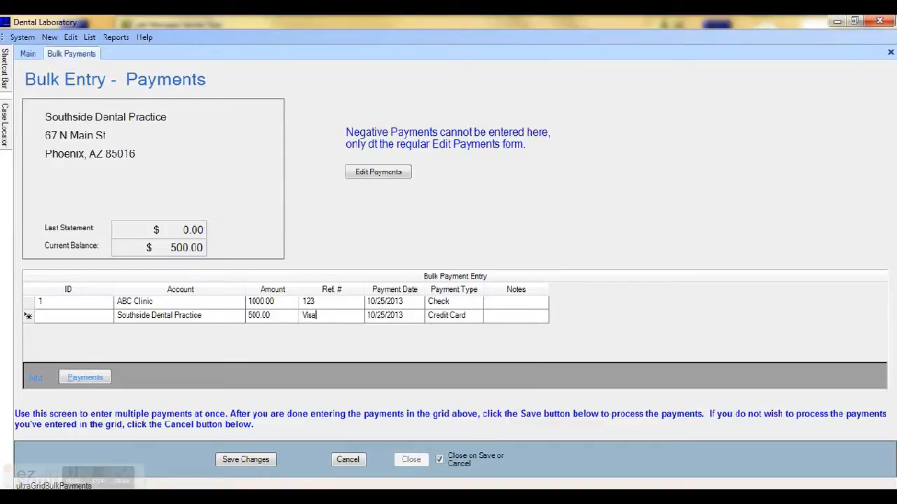
click(264, 465)
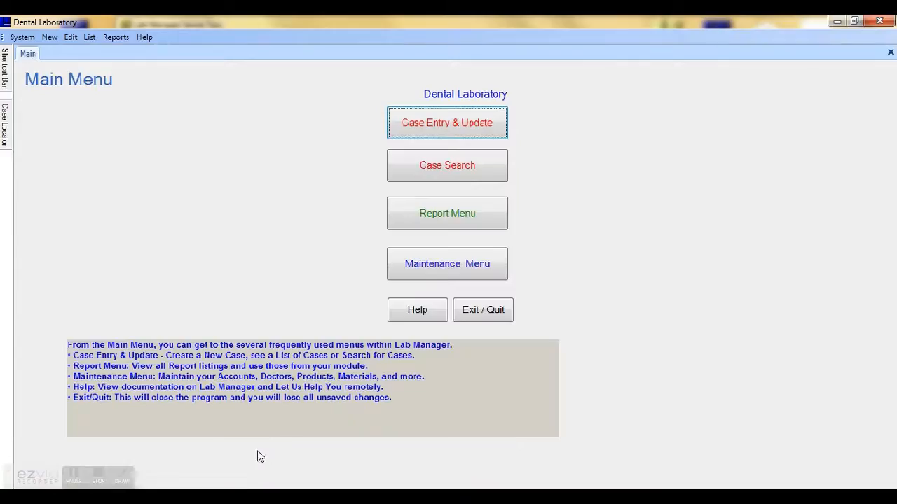
Open the Work Tickets production report.
click(117, 38)
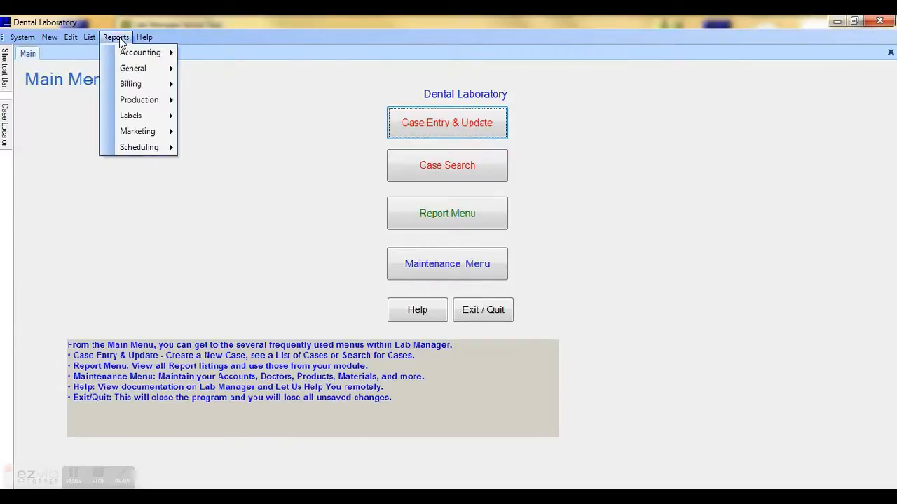
mouse_move(140, 55)
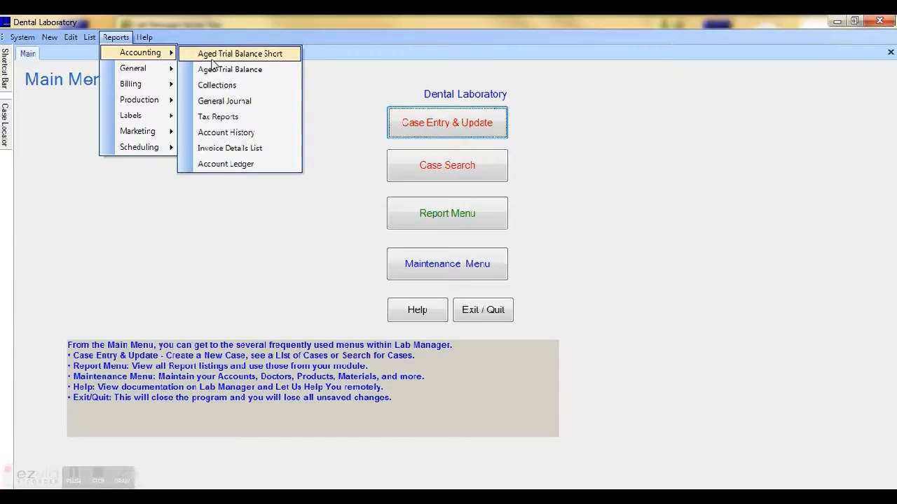
mouse_move(156, 105)
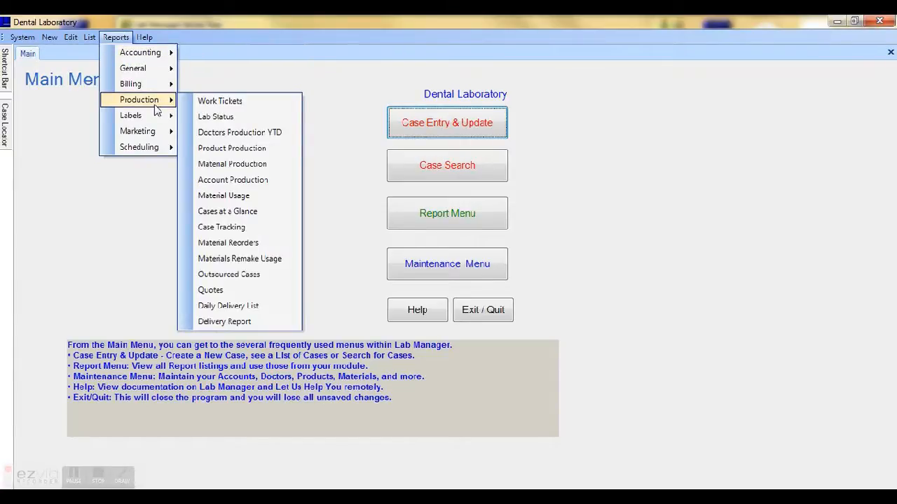
click(202, 101)
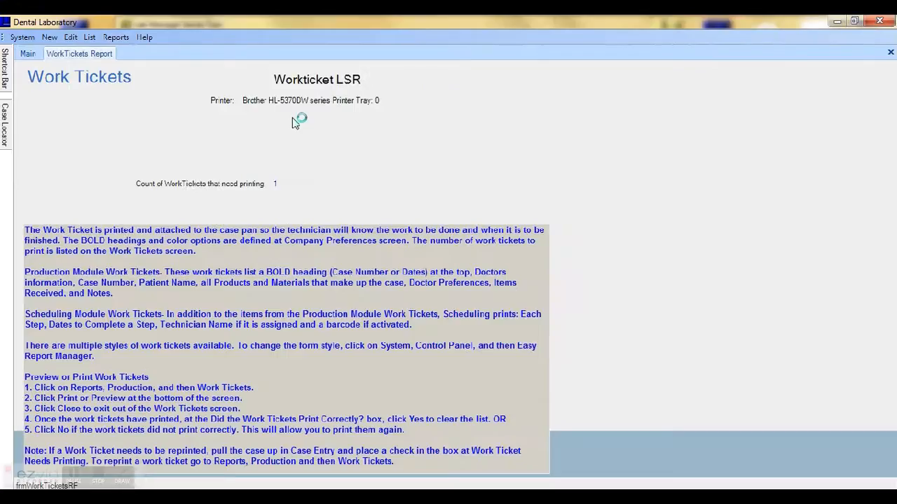
Set the height of the Work Tickets help text box to 200 and save its settings to file.
right_click(357, 280)
click(410, 302)
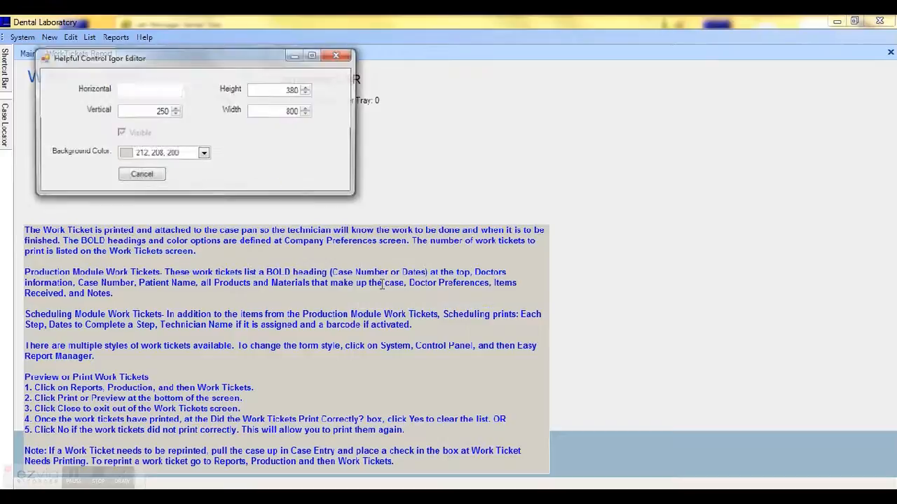
double_click(287, 90)
text(200)
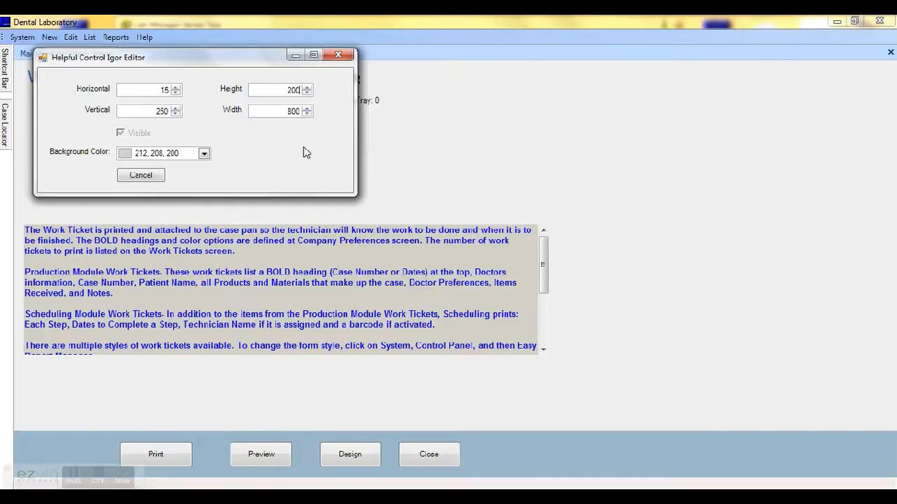
right_click(307, 278)
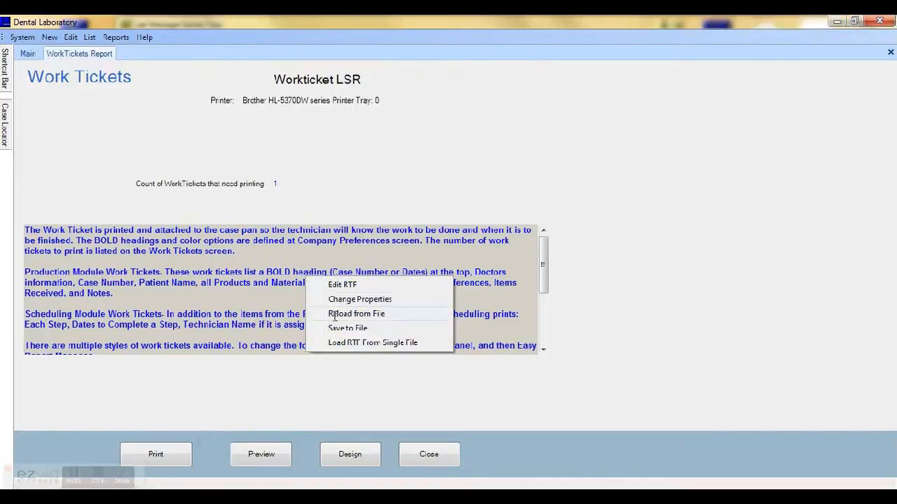
click(341, 329)
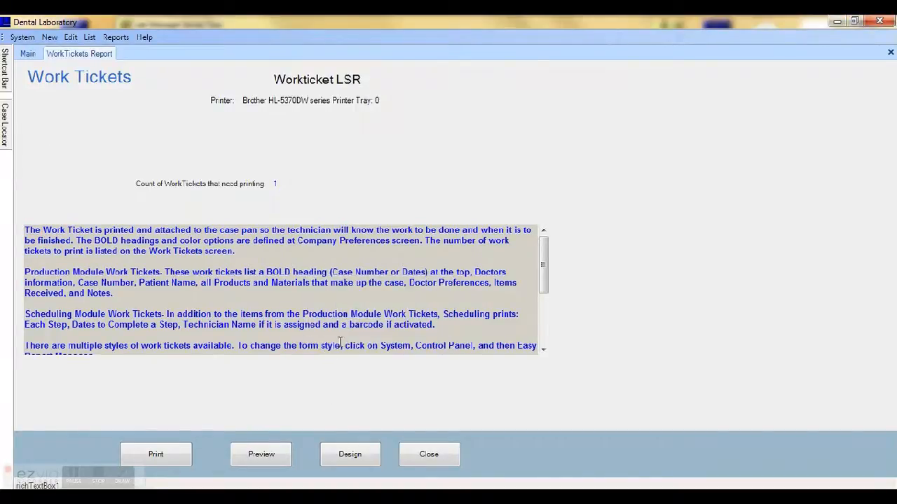
Preview the work ticket, look through the whole page, and close the preview.
click(267, 457)
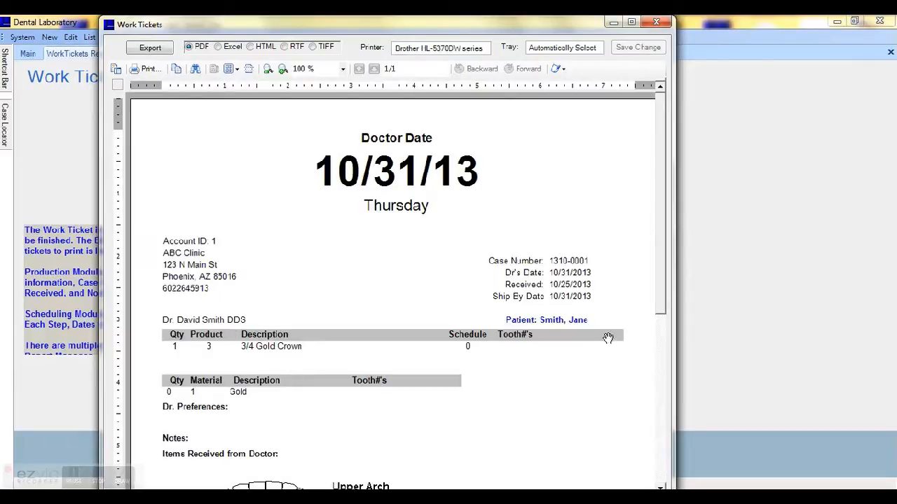
drag(662, 305, 672, 431)
drag(670, 425, 671, 241)
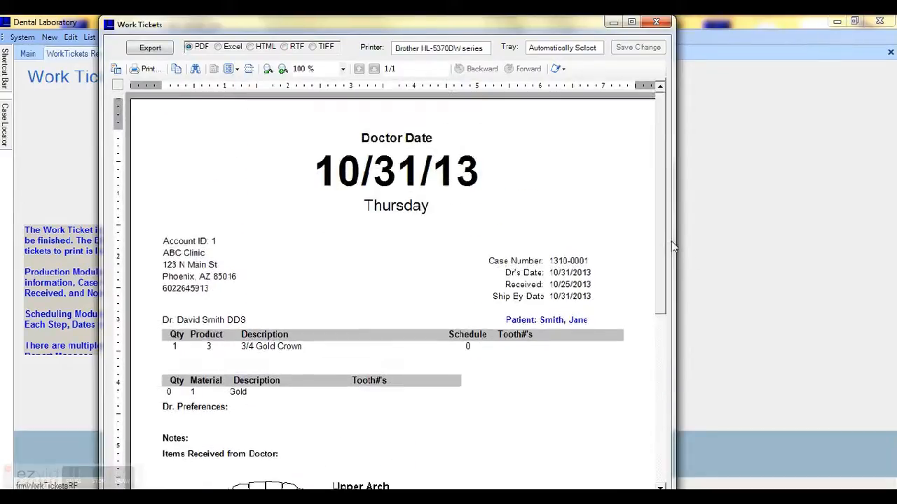
click(656, 24)
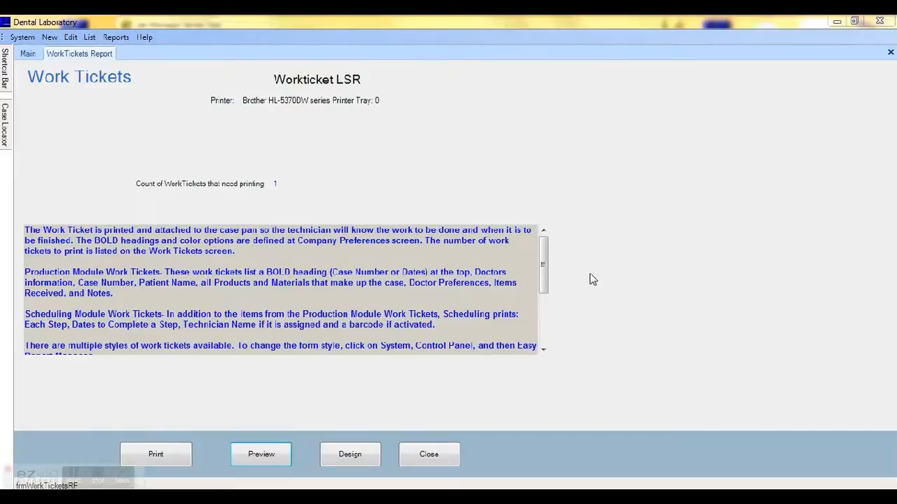
Close the Work Tickets report and confirm that the work tickets printed correctly.
click(430, 455)
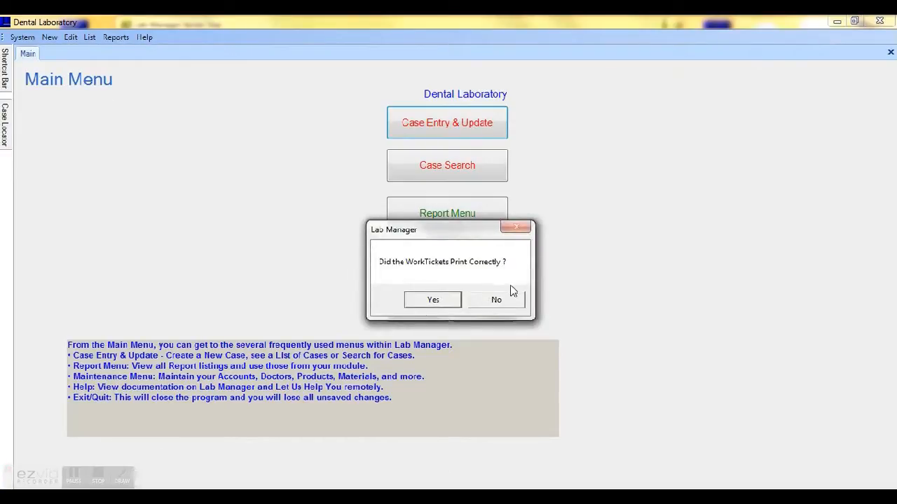
click(433, 300)
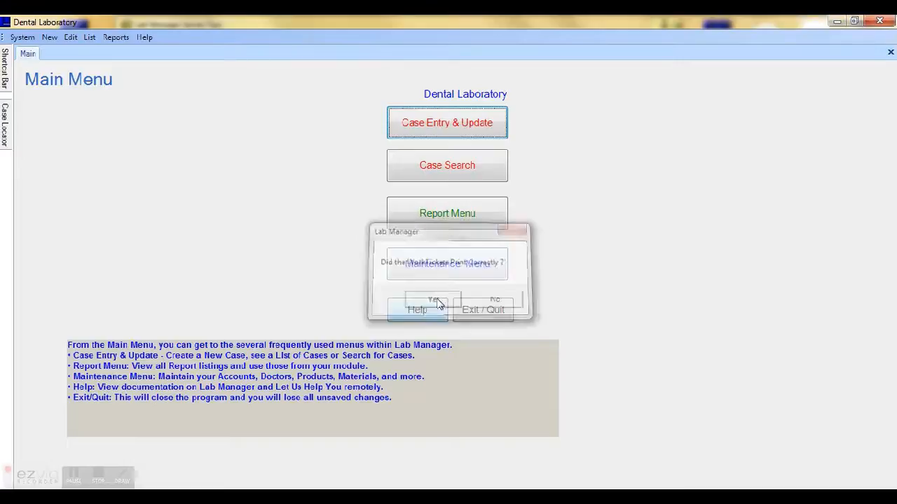
Preview the invoice waiting in the Invoices billing report, close the report, and confirm that the invoices printed correctly.
click(110, 39)
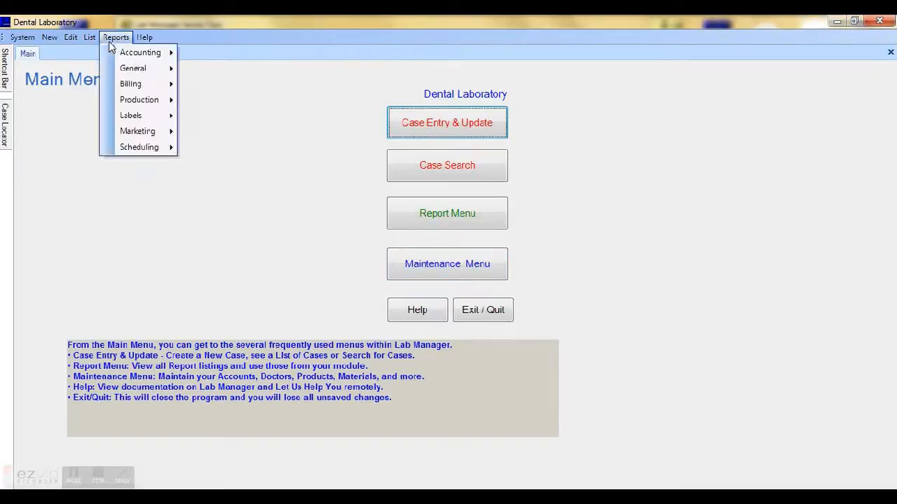
mouse_move(125, 85)
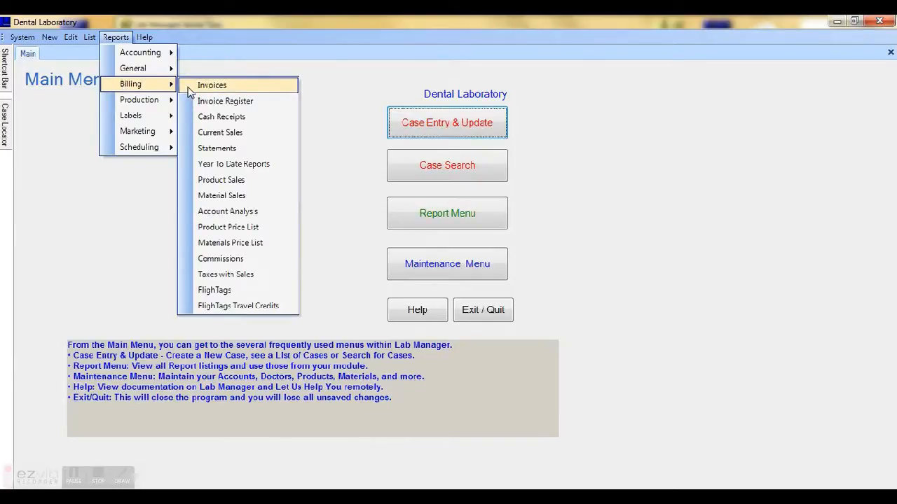
click(210, 86)
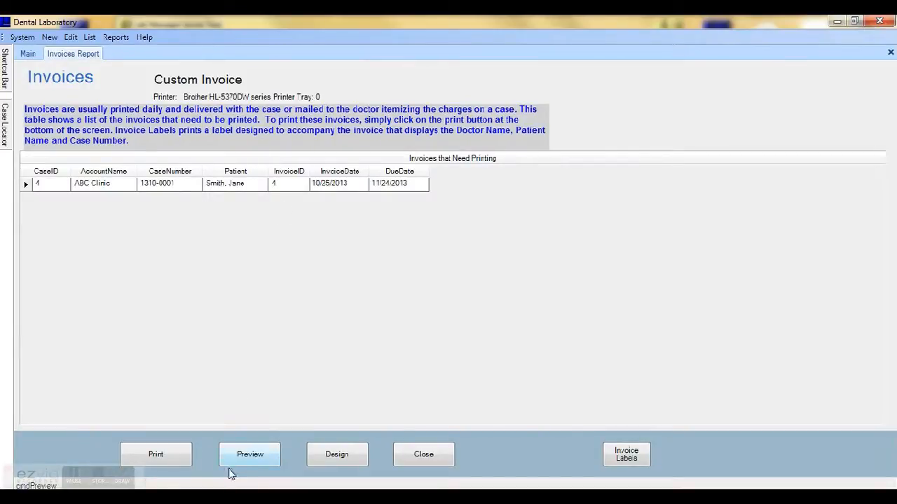
click(250, 460)
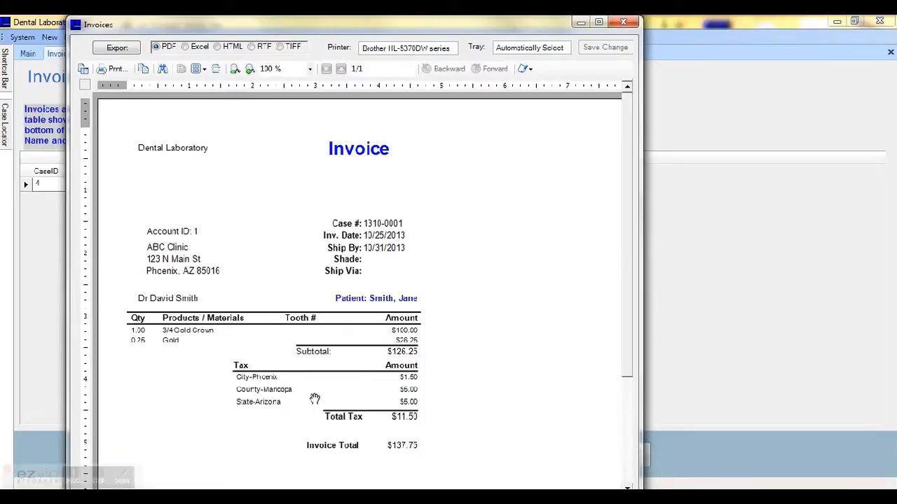
click(622, 23)
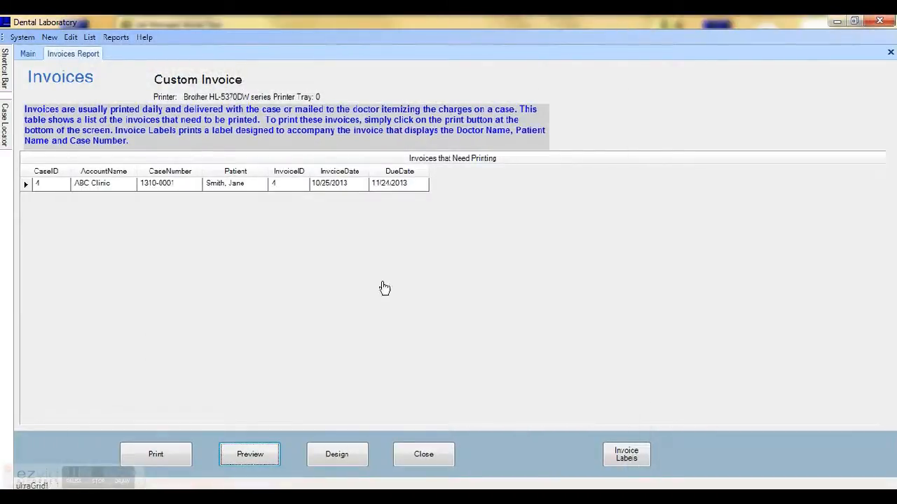
click(439, 455)
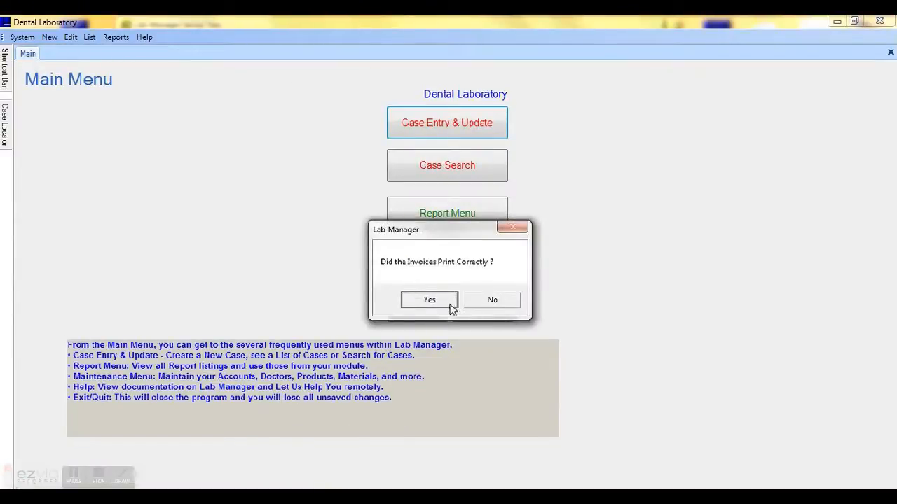
click(430, 300)
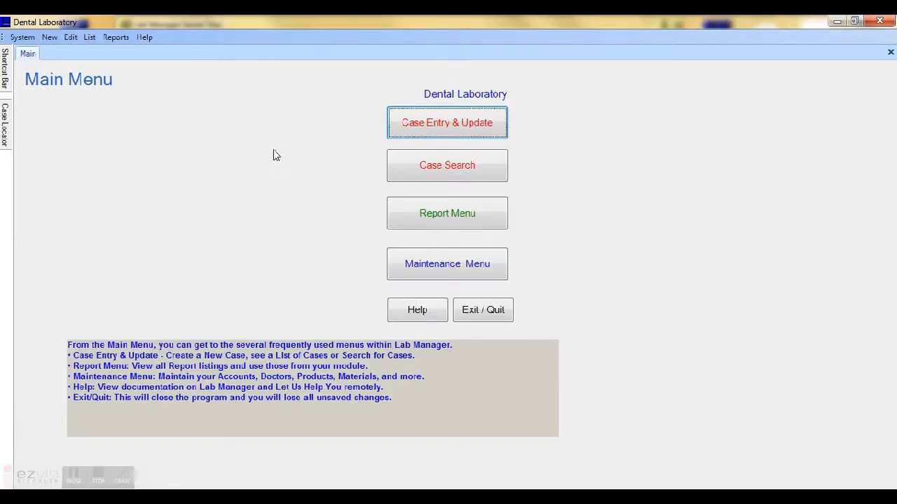
Open the Aged Trial Balance 2 accounting report and set the height of its help text box to 200.
click(117, 38)
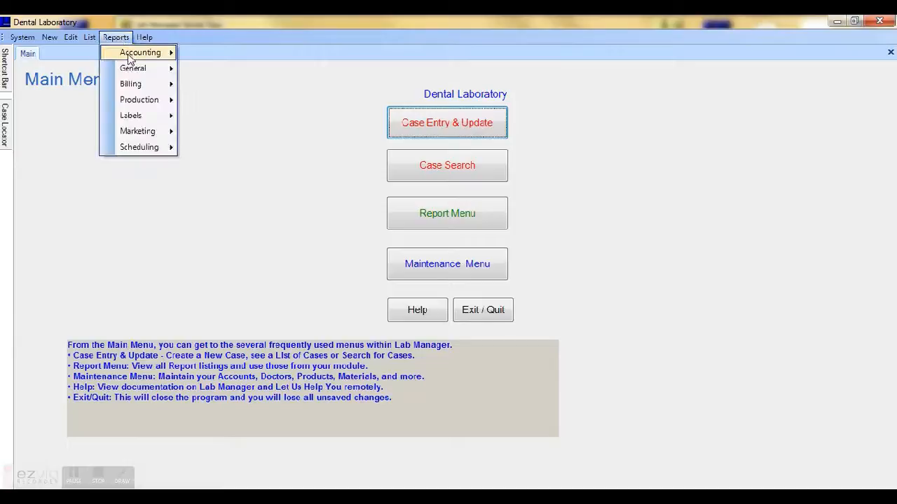
mouse_move(132, 56)
click(231, 63)
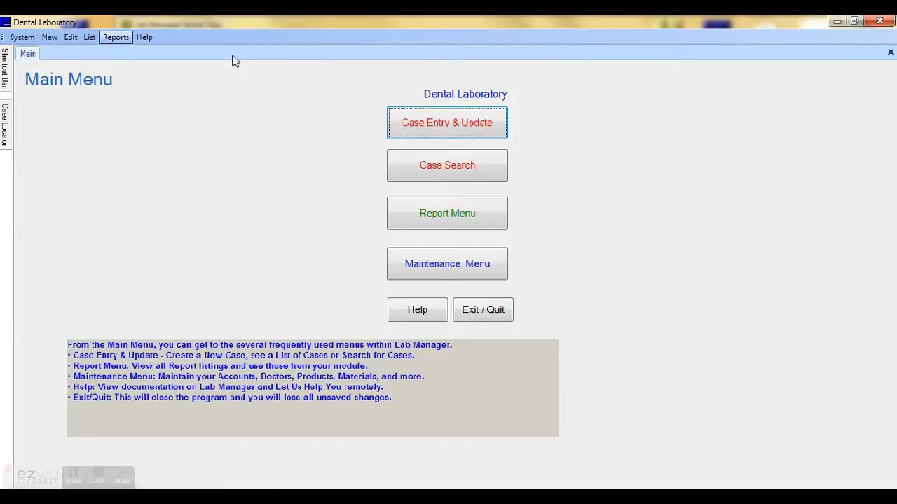
right_click(333, 380)
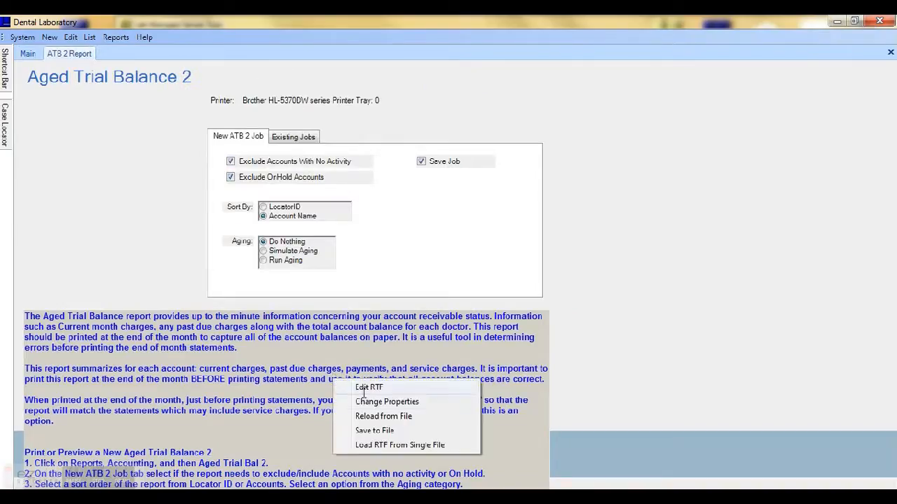
click(366, 397)
double_click(373, 175)
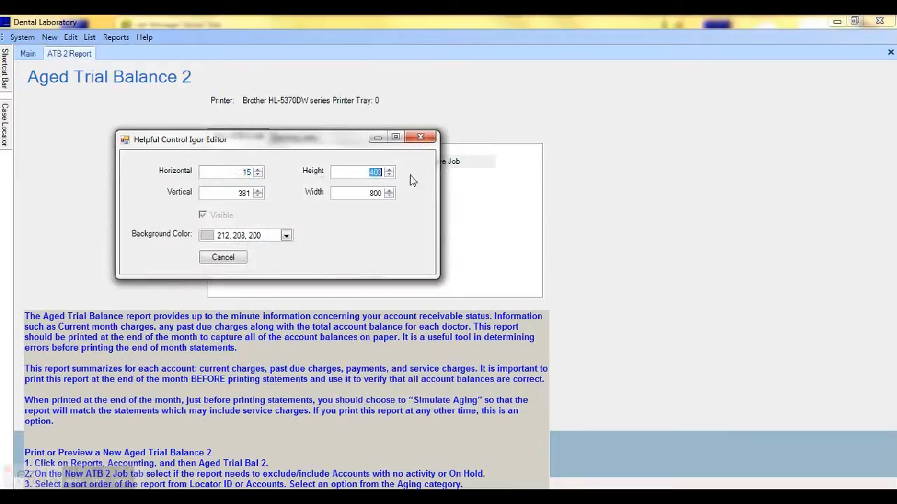
text(200)
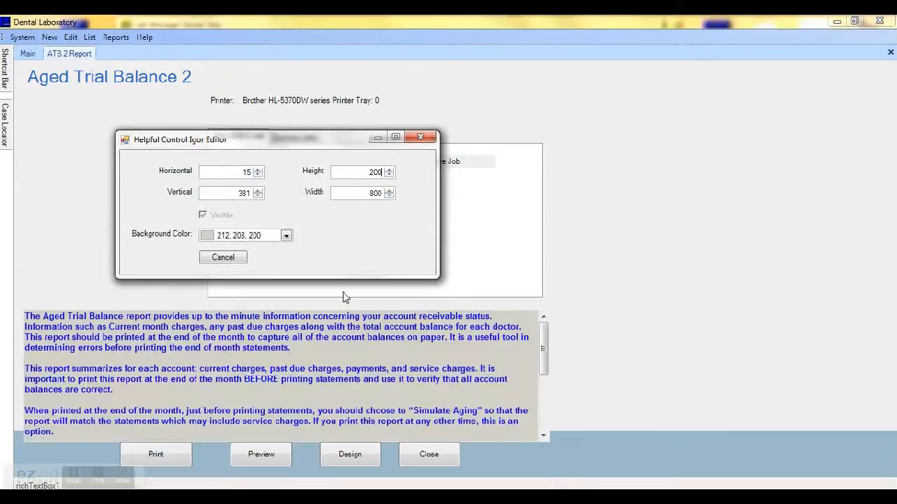
right_click(352, 356)
Preview the Aged Trial Balance, widen the preview to read all columns through Due, and close the preview and report.
click(284, 454)
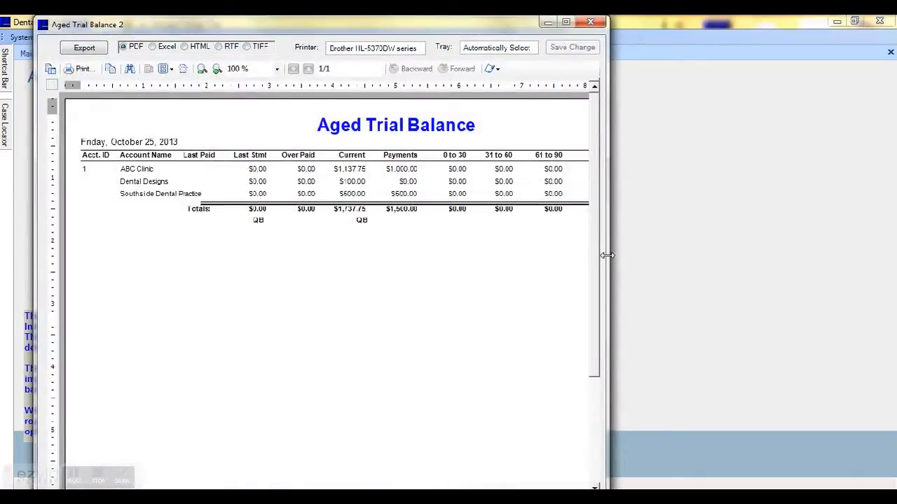
drag(607, 256, 883, 256)
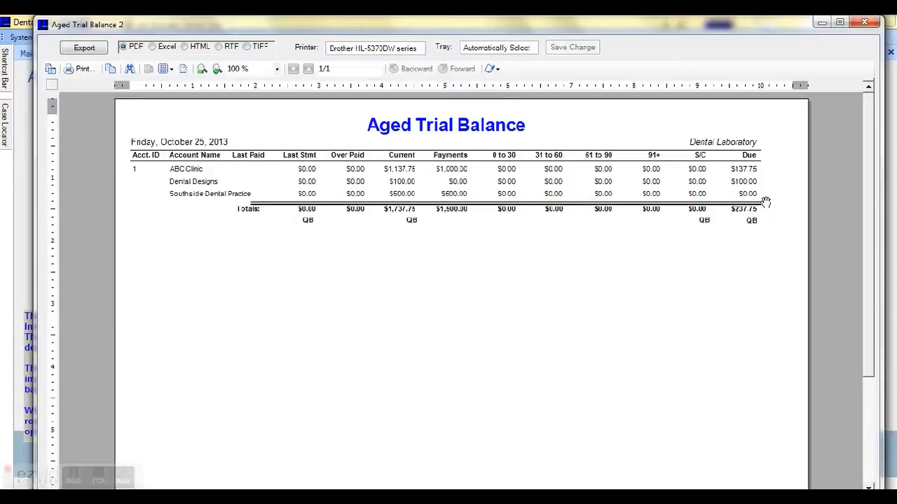
click(864, 22)
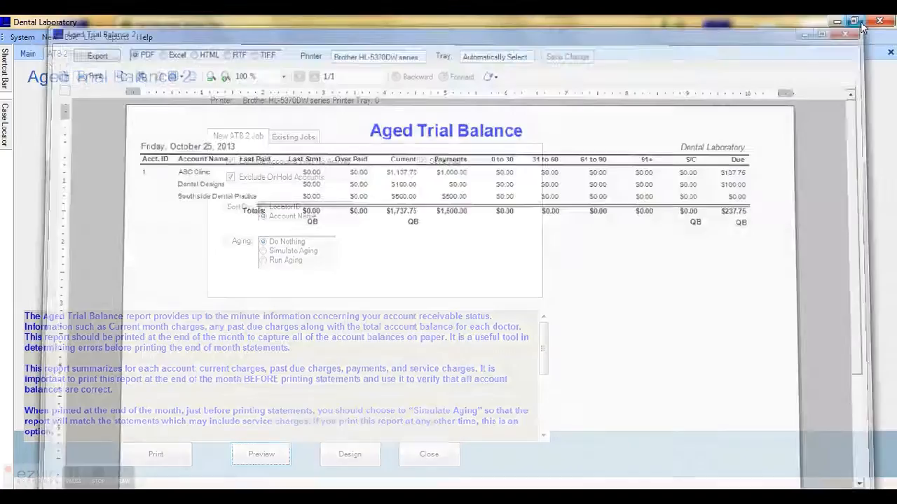
click(429, 452)
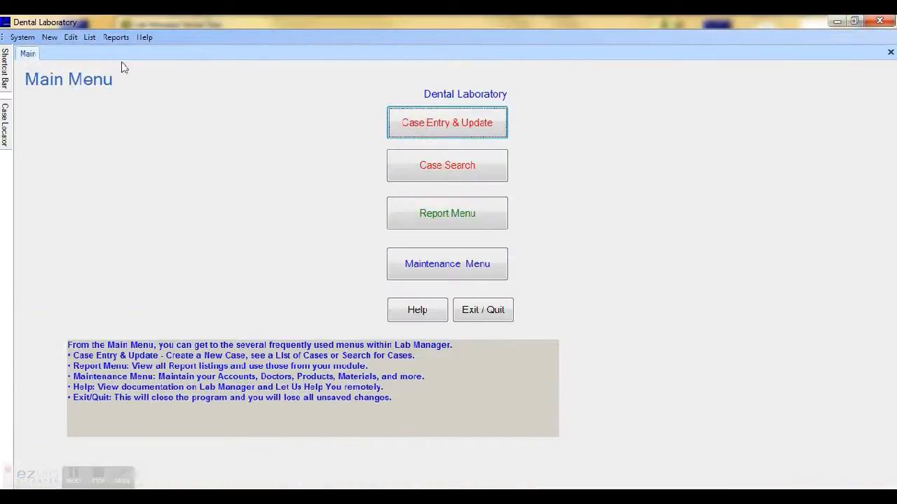
Preview the Cash Receipts billing report for unstatemented payments, review the journal, and close the preview and report.
click(120, 40)
mouse_move(140, 85)
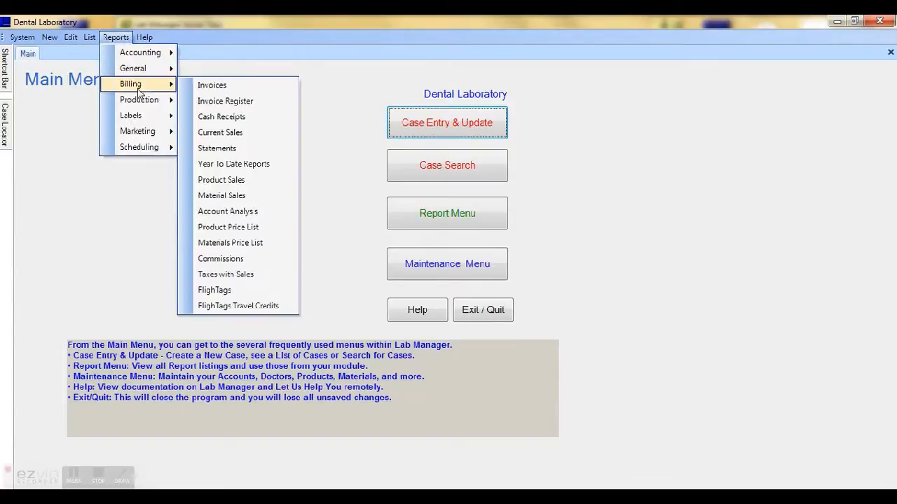
click(272, 126)
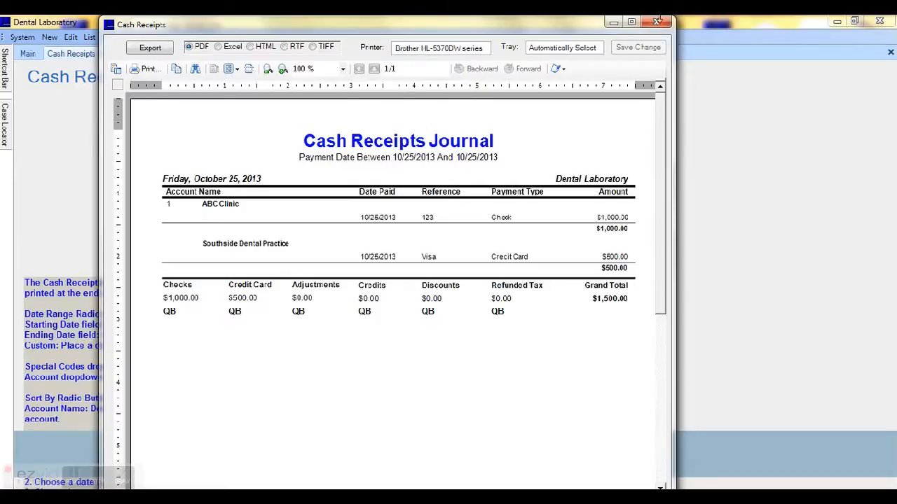
click(657, 21)
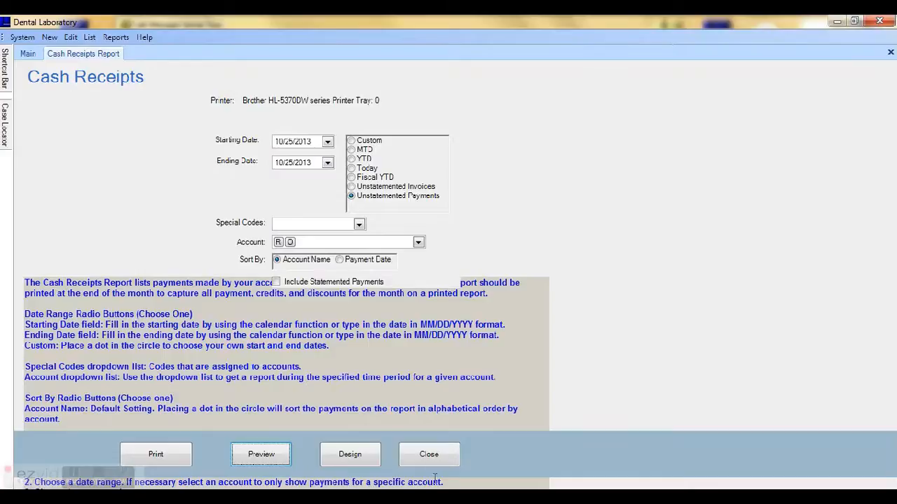
click(429, 454)
Preview the Invoice Register for unstatemented invoices, widen the preview to read the invoice totals, and close the preview and report.
click(115, 37)
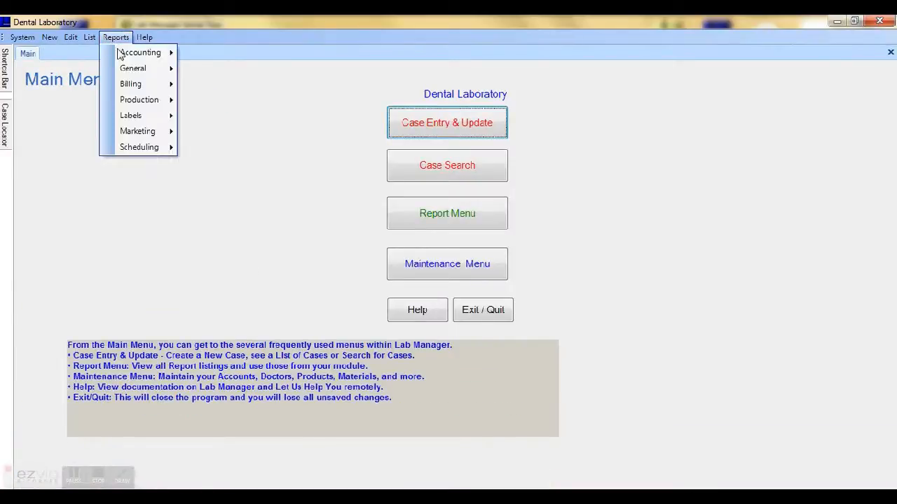
mouse_move(142, 85)
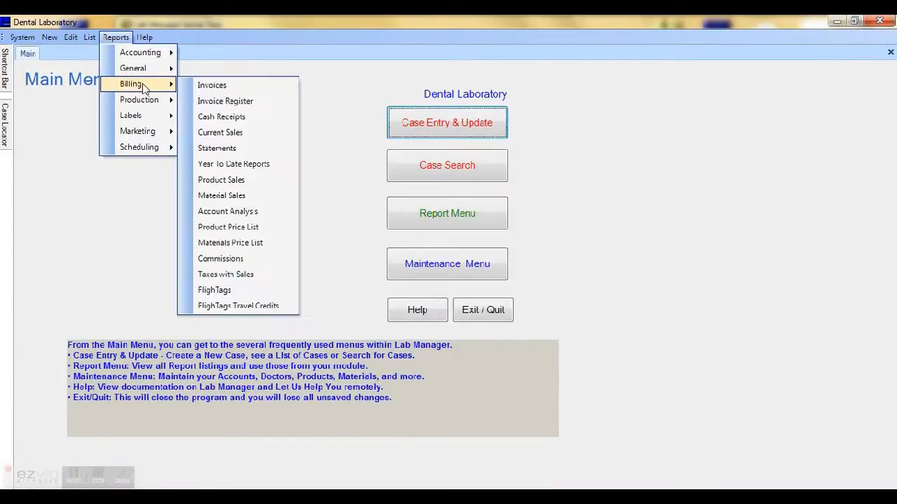
click(271, 103)
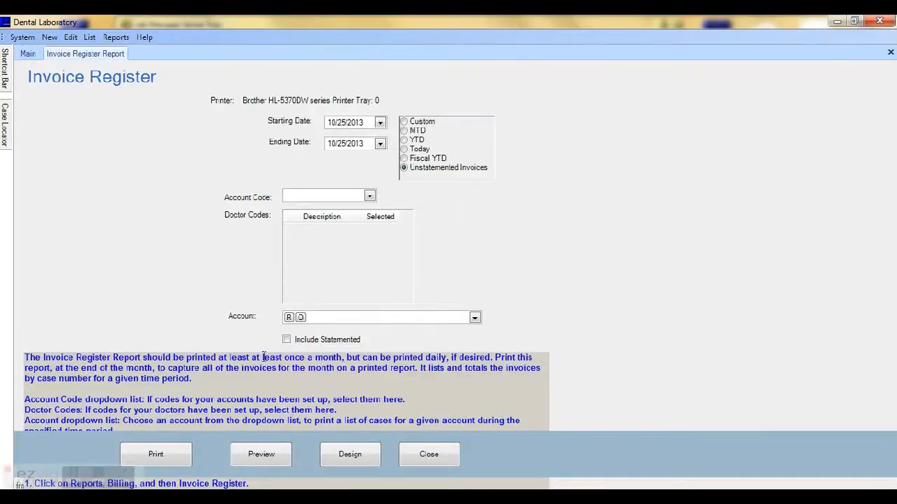
click(262, 458)
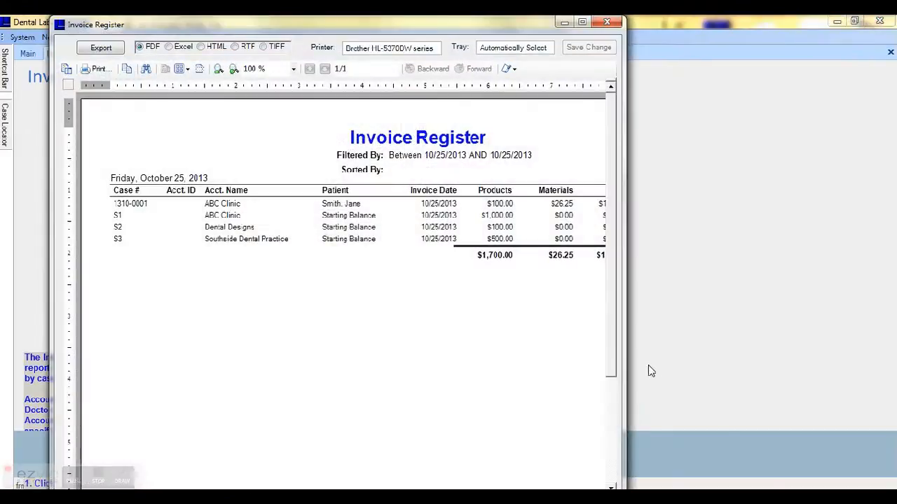
drag(623, 377, 800, 368)
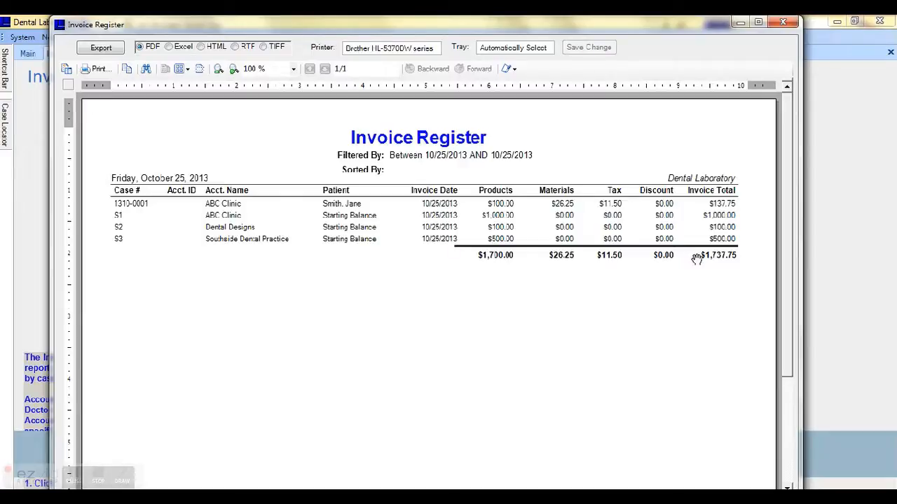
click(784, 22)
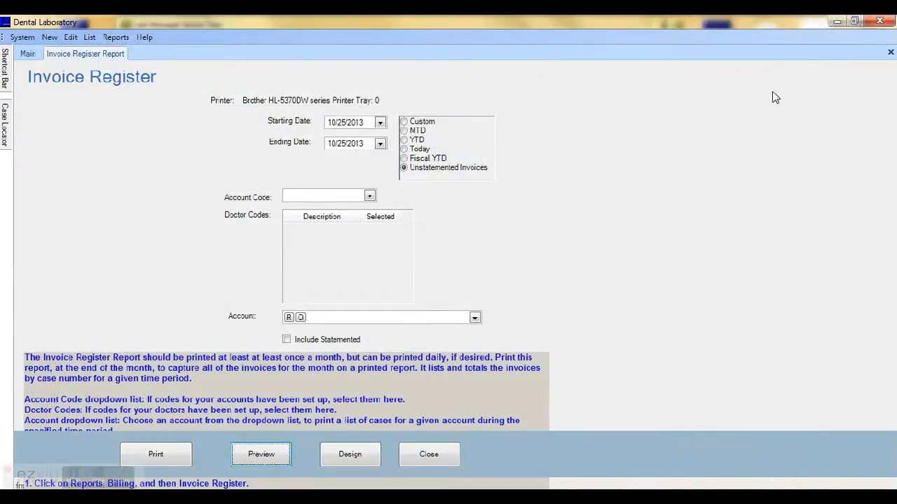
click(448, 462)
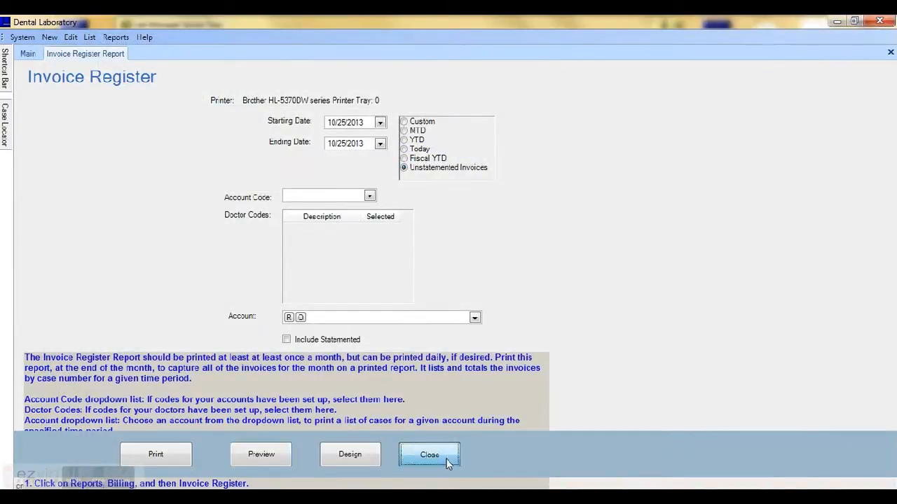
Add a statement job from the statements list, confirm the required reports were checked, and save it with the default end-of-month criteria.
click(89, 37)
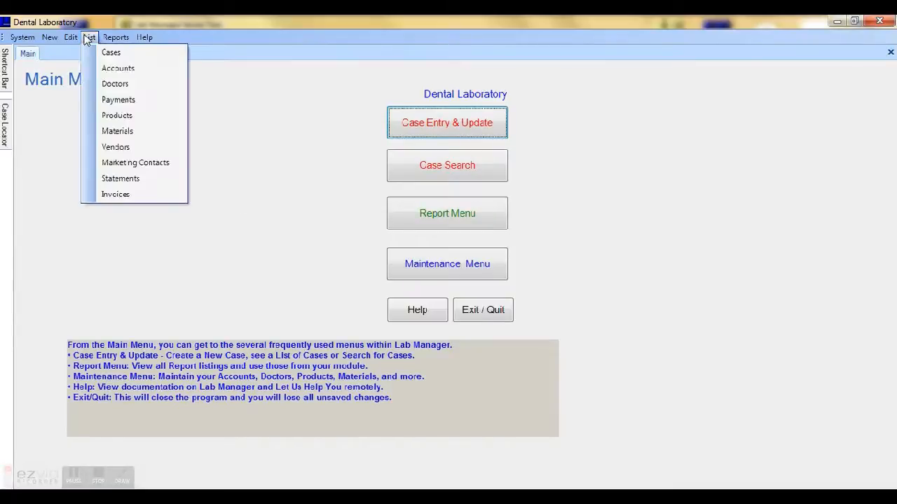
click(153, 182)
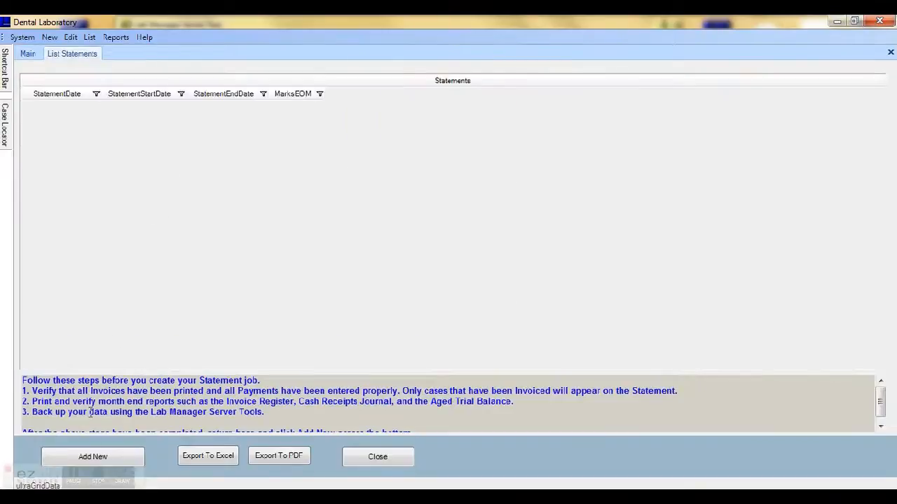
click(125, 458)
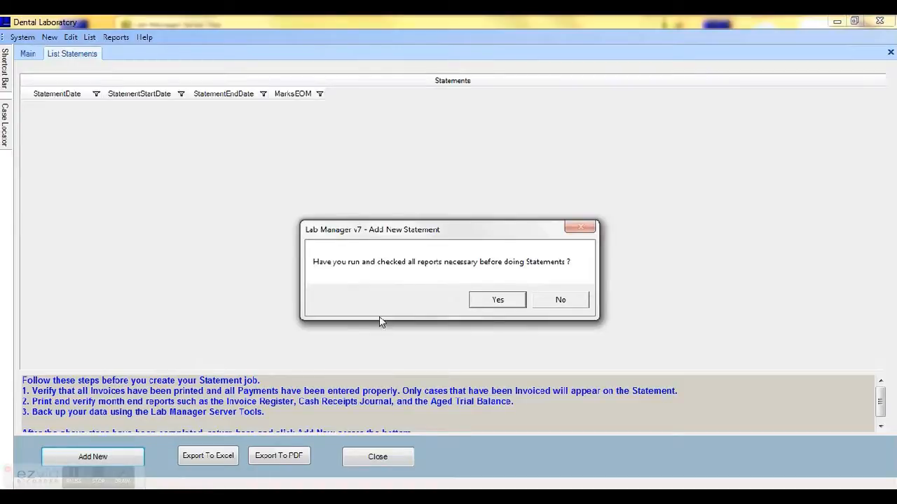
click(490, 303)
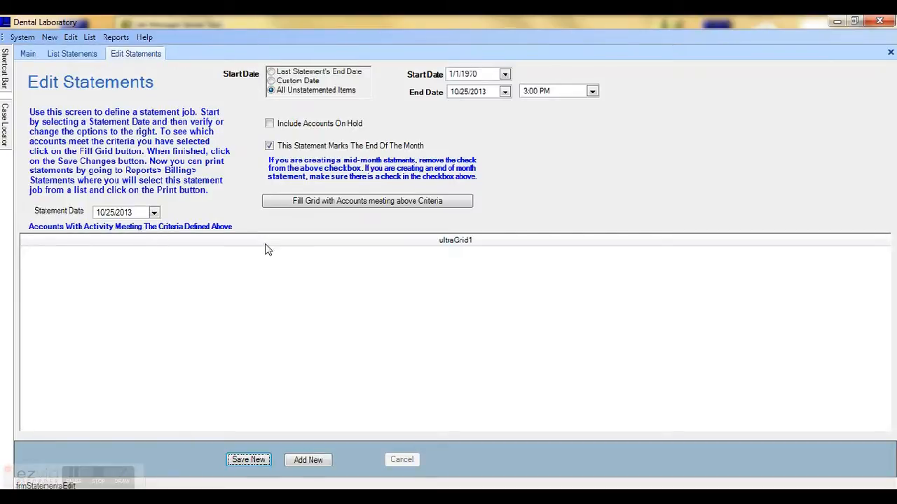
click(256, 464)
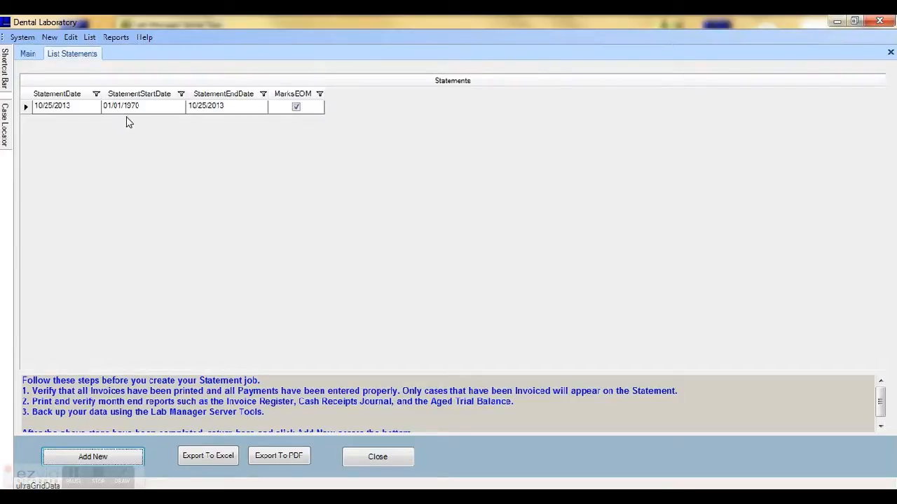
Open the Statements billing report, set its help text box height to 200, and save the help text box to file.
click(120, 38)
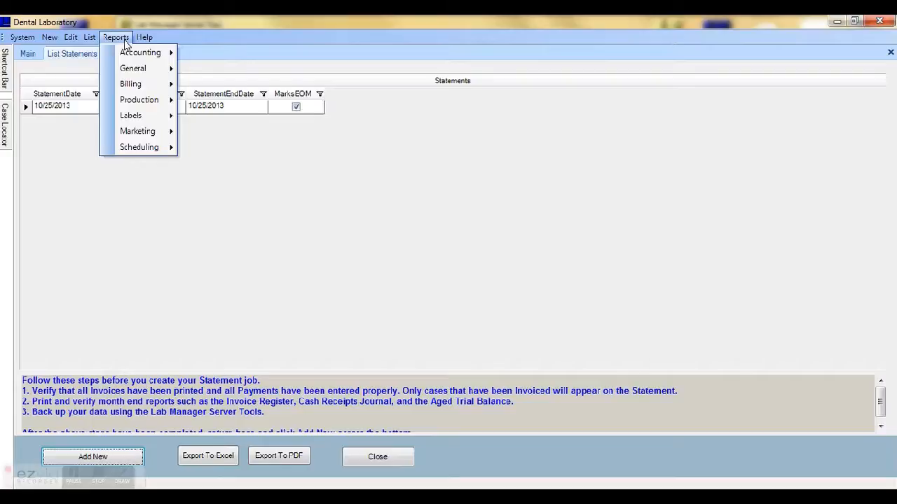
mouse_move(149, 85)
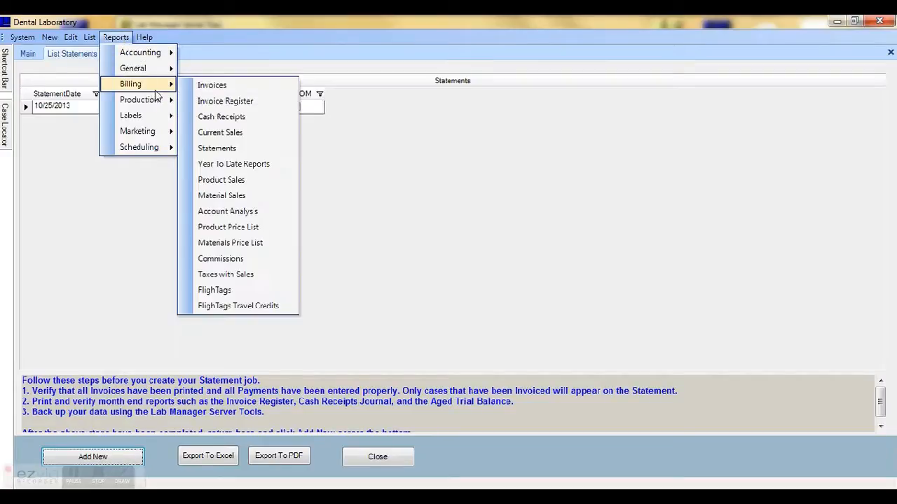
click(252, 152)
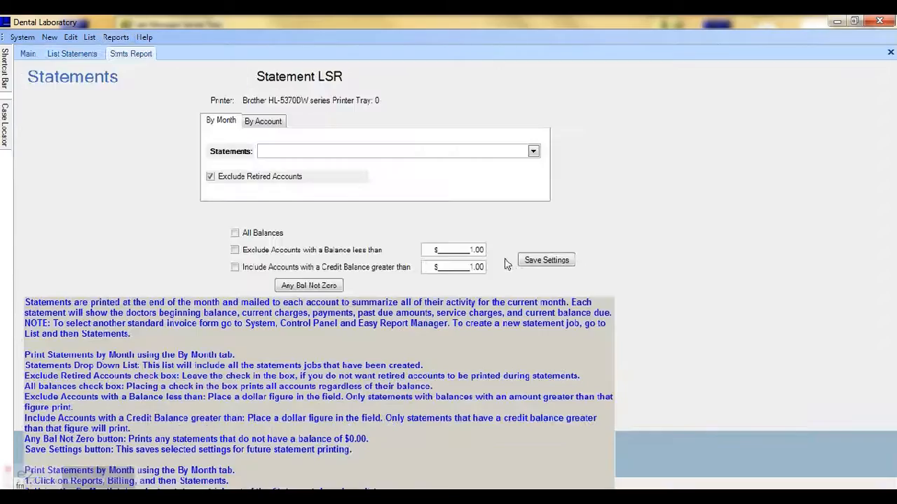
right_click(479, 326)
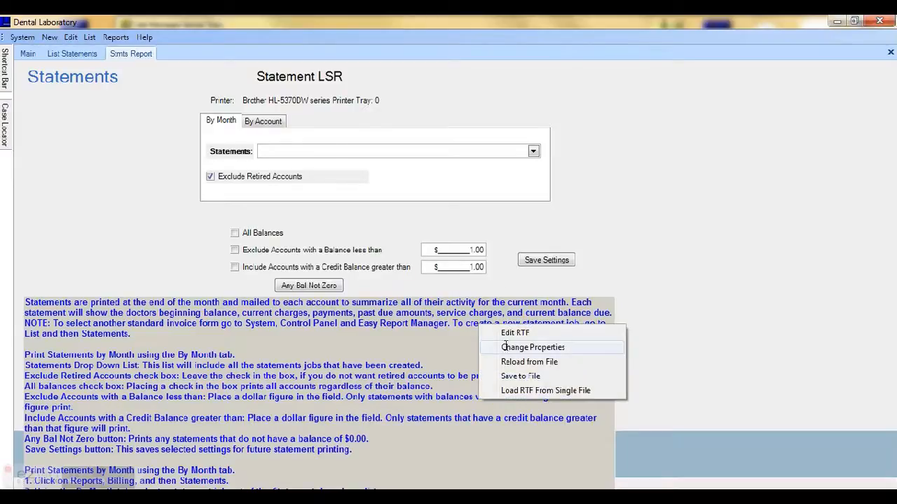
click(504, 347)
drag(263, 76, 307, 82)
text(200)
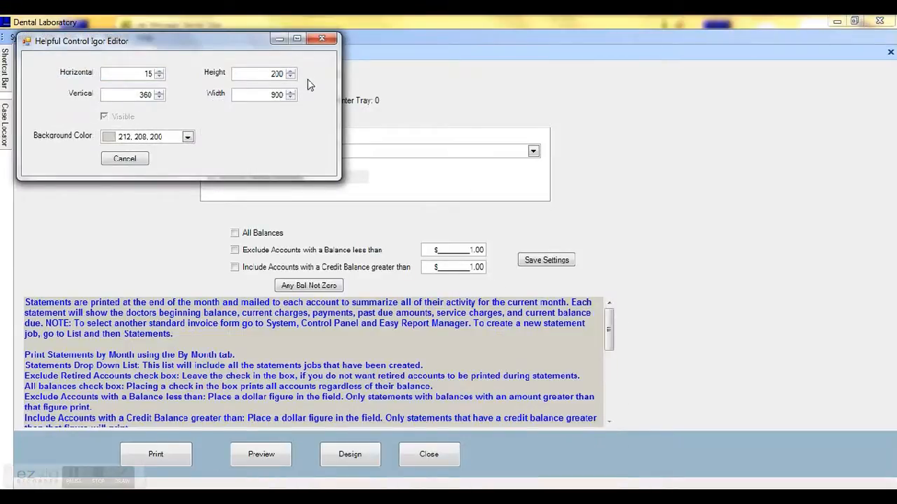
right_click(305, 365)
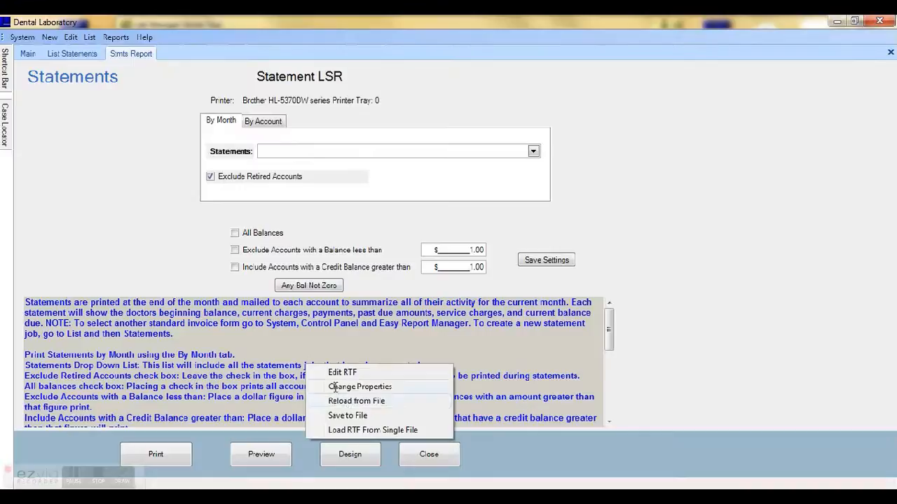
click(356, 416)
Preview the statements by month for the 10/25/2013 job, review the first statement down to Amount Due, and close the preview.
click(533, 151)
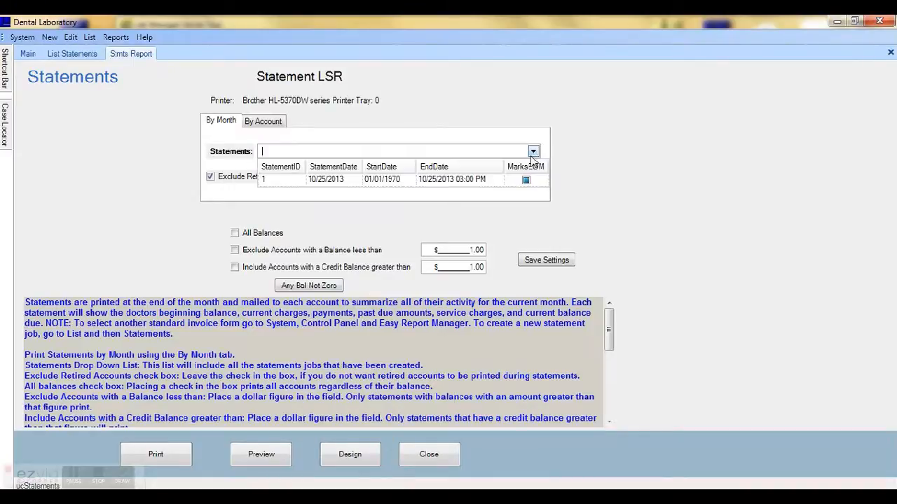
click(446, 180)
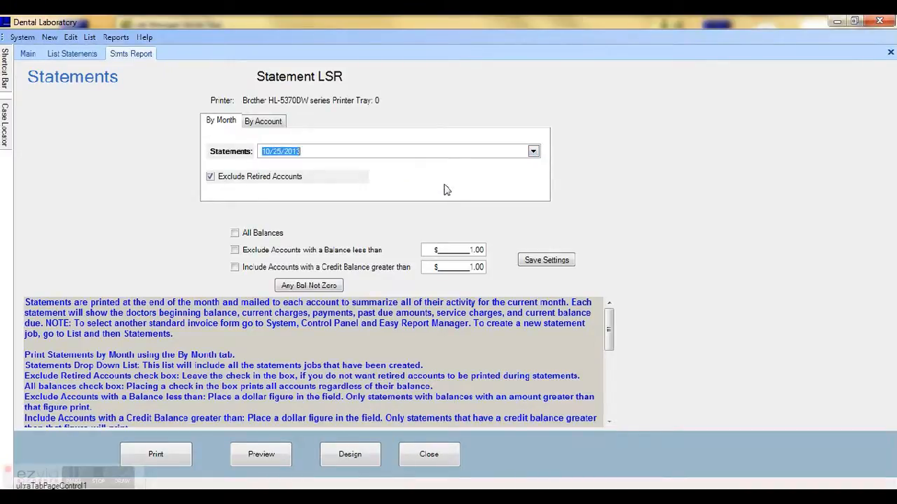
click(259, 459)
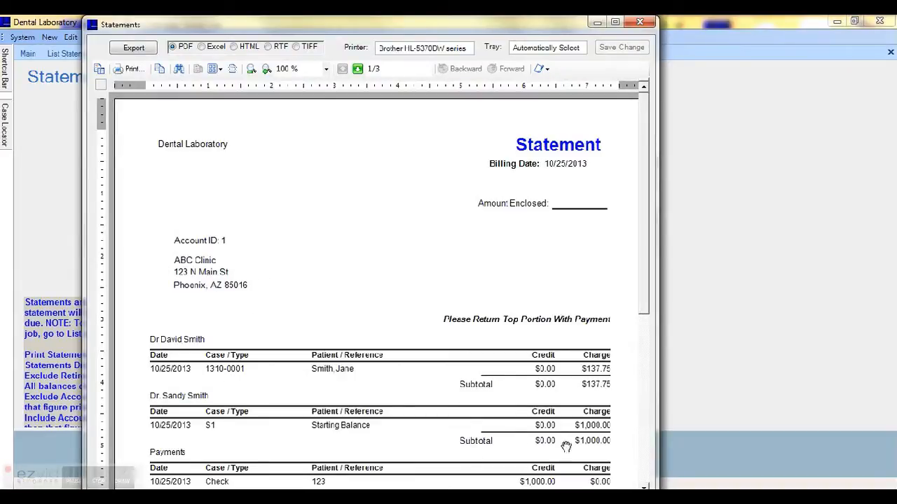
drag(646, 304, 658, 442)
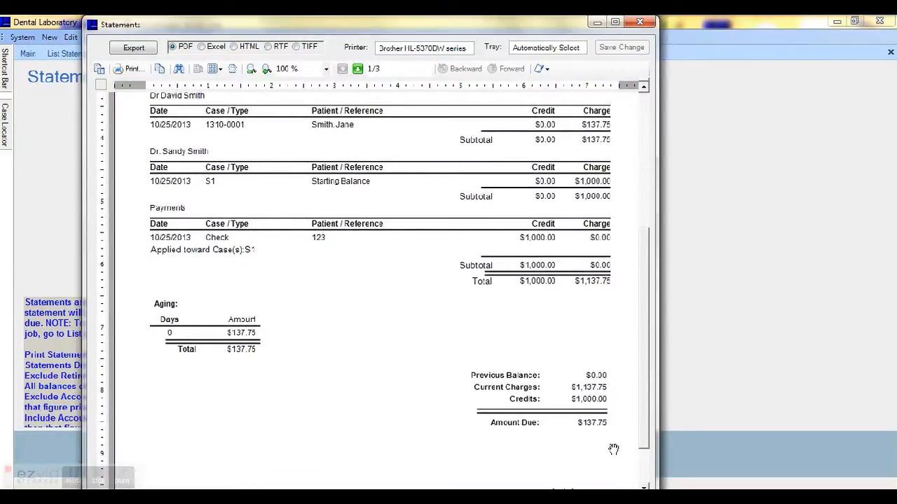
click(640, 23)
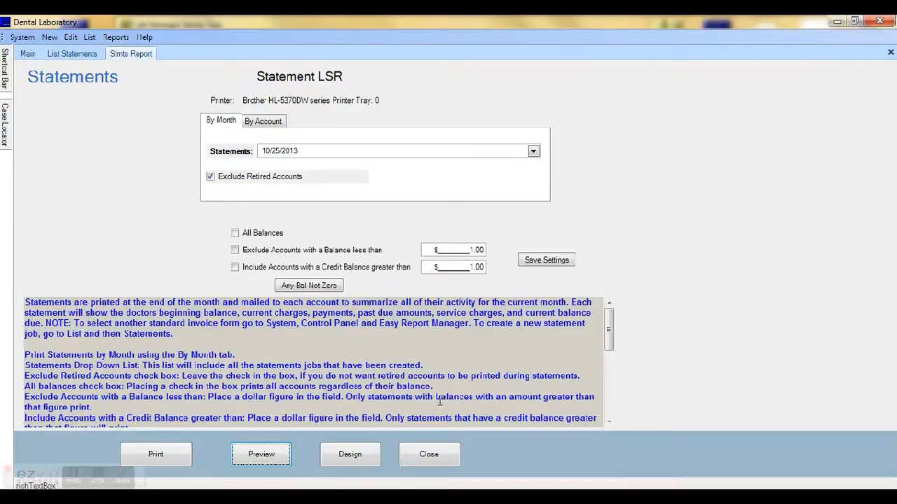
Close the Statements report and the statements list to return to the Main Menu.
click(423, 459)
scroll(468, 427, down, 1)
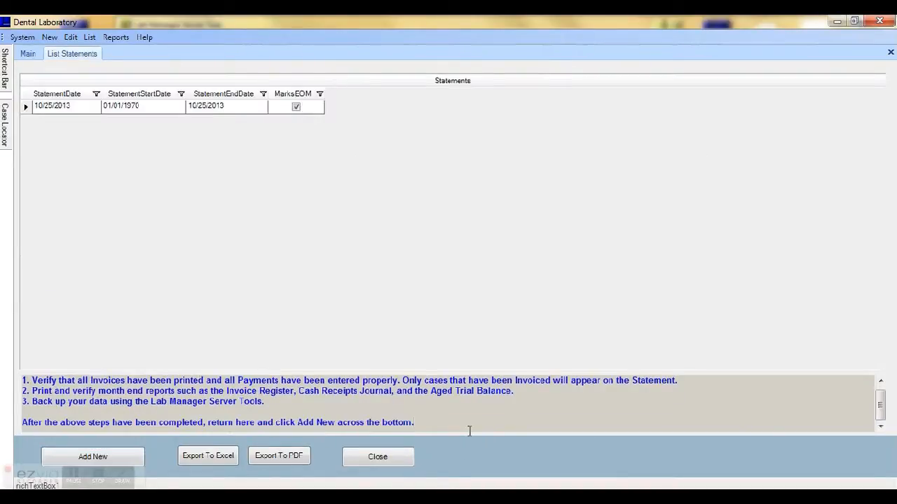
click(398, 458)
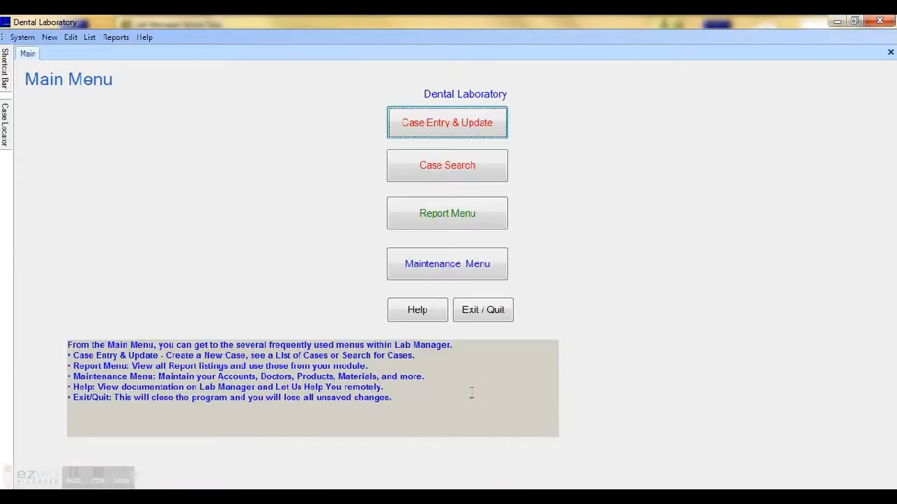